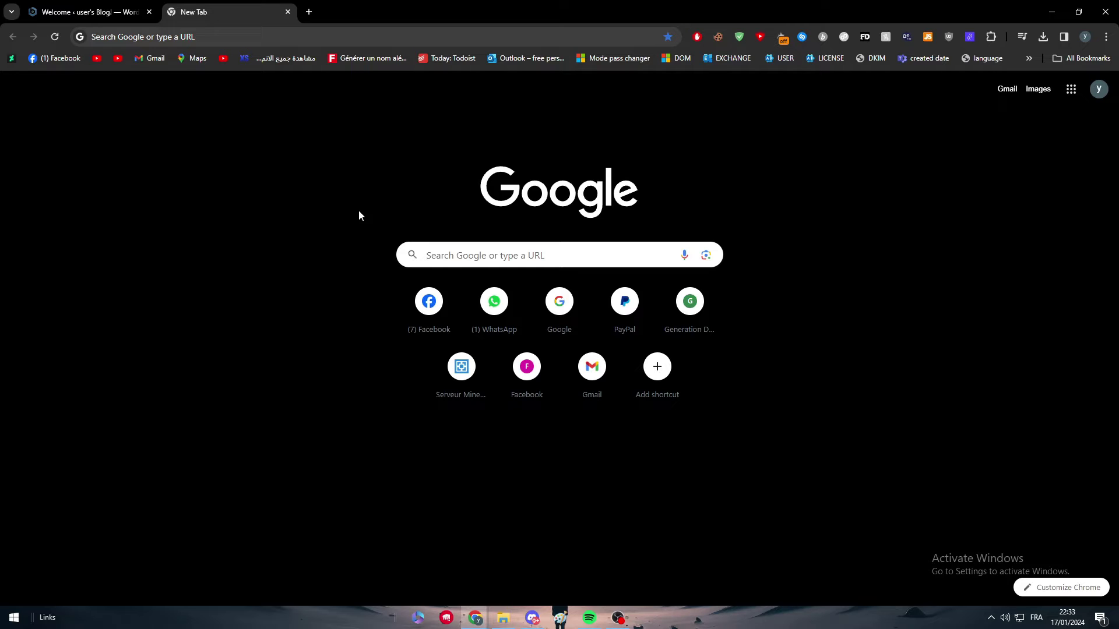
# Go to wix.com and dismiss the 50% off sale pop-up on the store setup dashboard
pyautogui.click(300, 40)
pyautogui.write('wix')
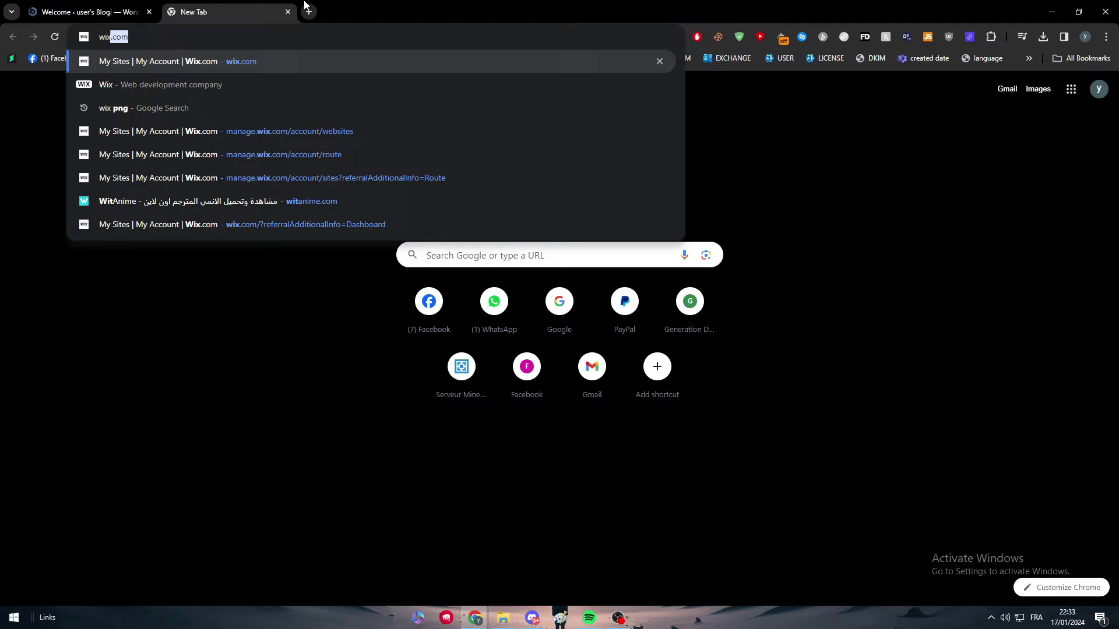
pyautogui.press('Return')
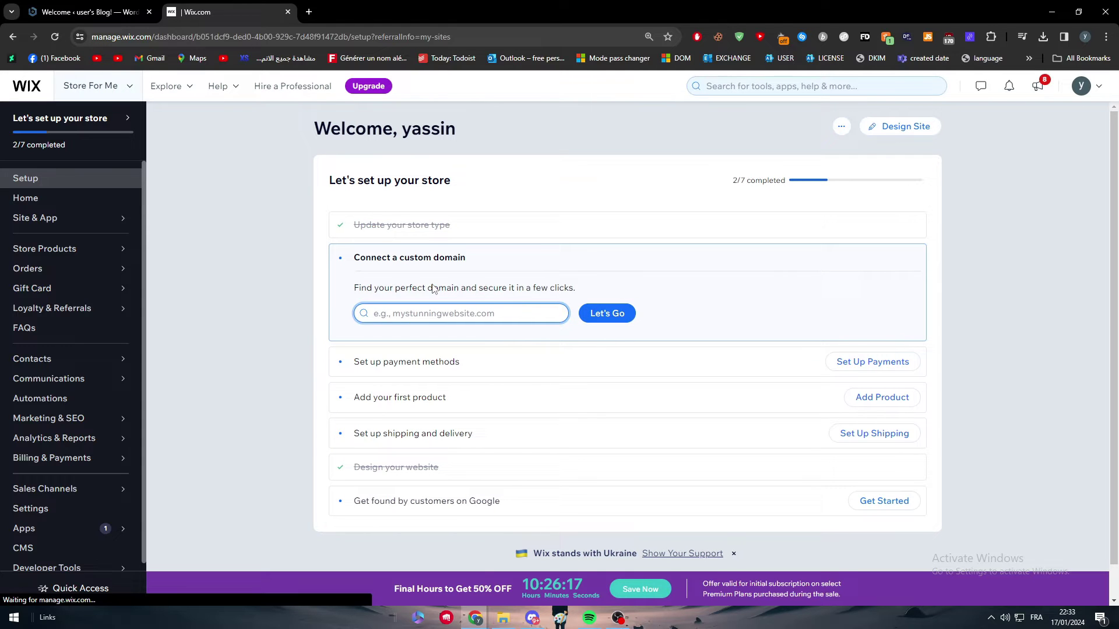
pyautogui.moveTo(452, 290); pyautogui.dragTo(297, 270)
pyautogui.click(282, 275)
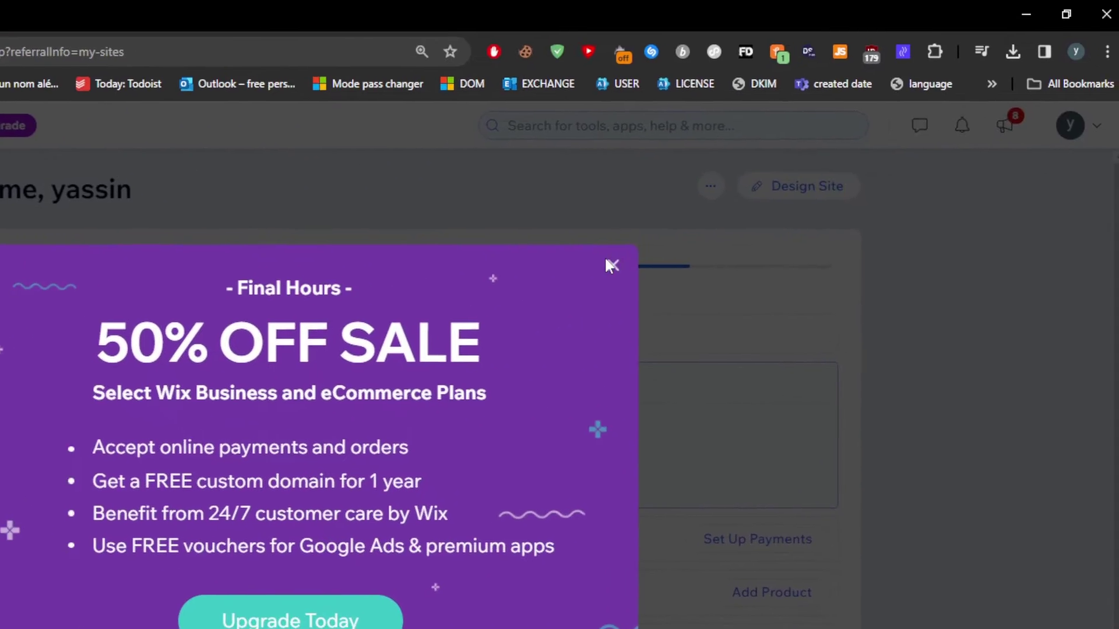
pyautogui.click(697, 239)
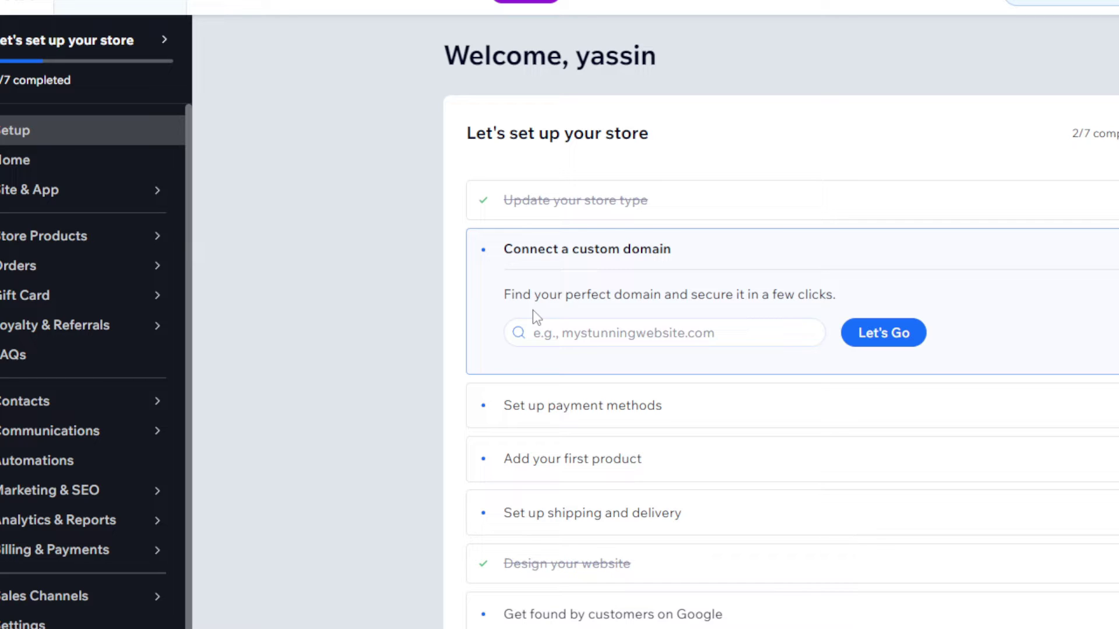
# Search for TitanLpd, claim titanlpd.com, and buy it without upgrading the site
pyautogui.click(545, 331)
pyautogui.write('ww')
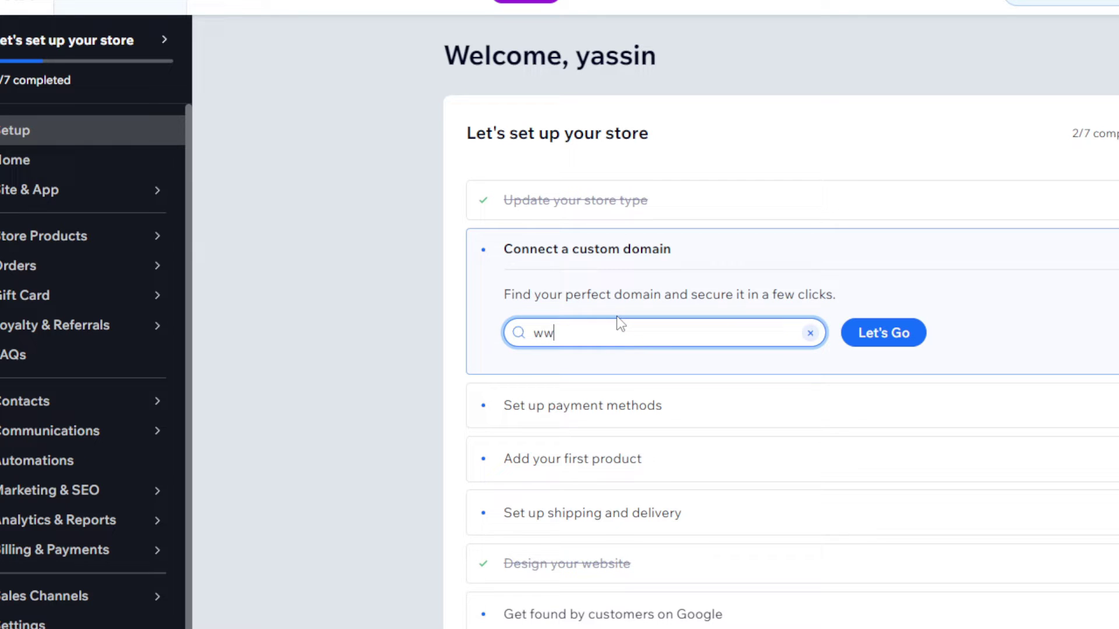
pyautogui.write('w')
pyautogui.press('BackSpace')
pyautogui.press('BackSpace')
pyautogui.press('BackSpace')
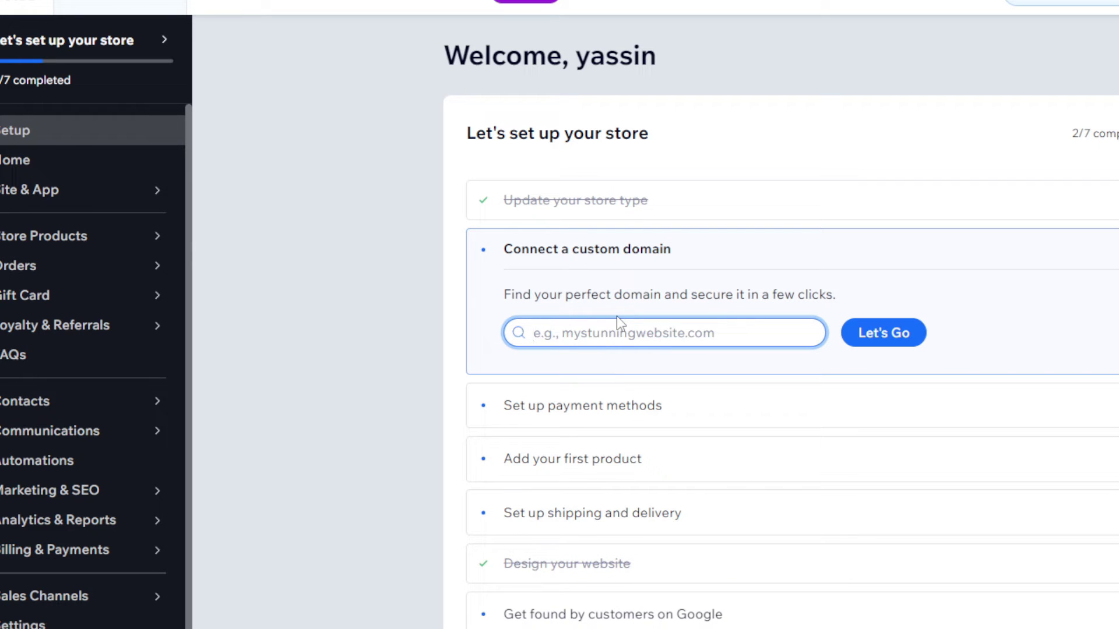
pyautogui.write('TitanLpd')
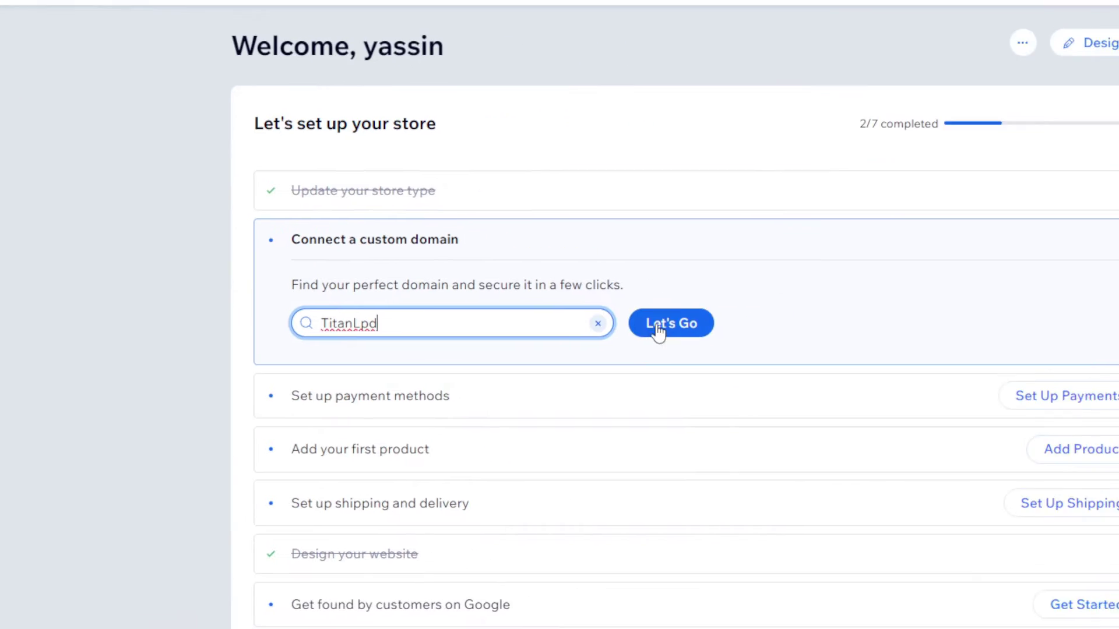
pyautogui.click(875, 333)
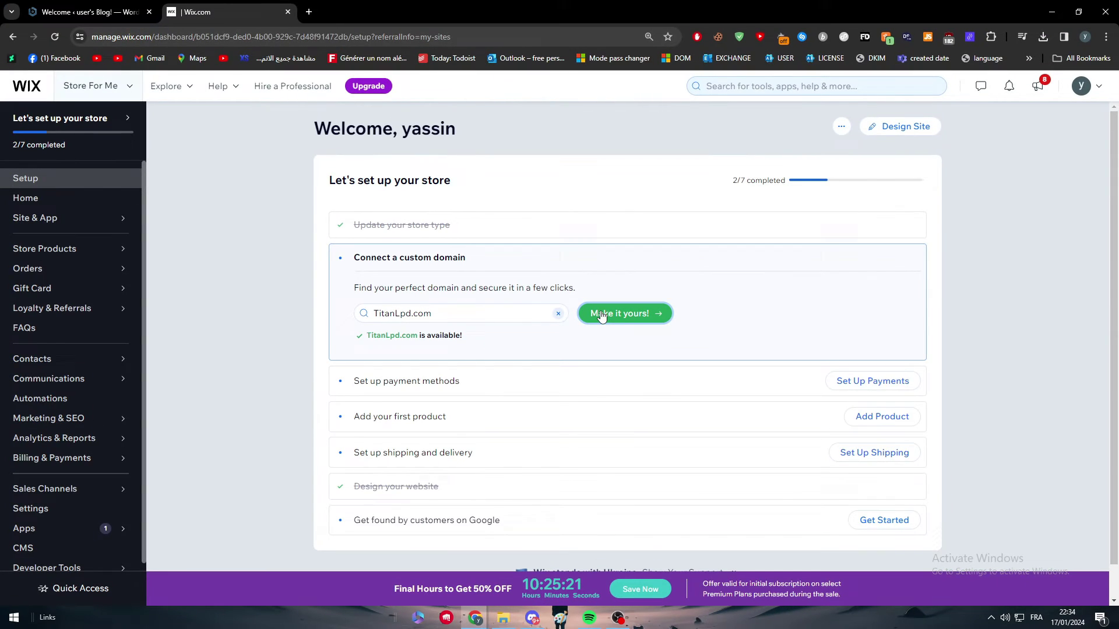
pyautogui.click(634, 313)
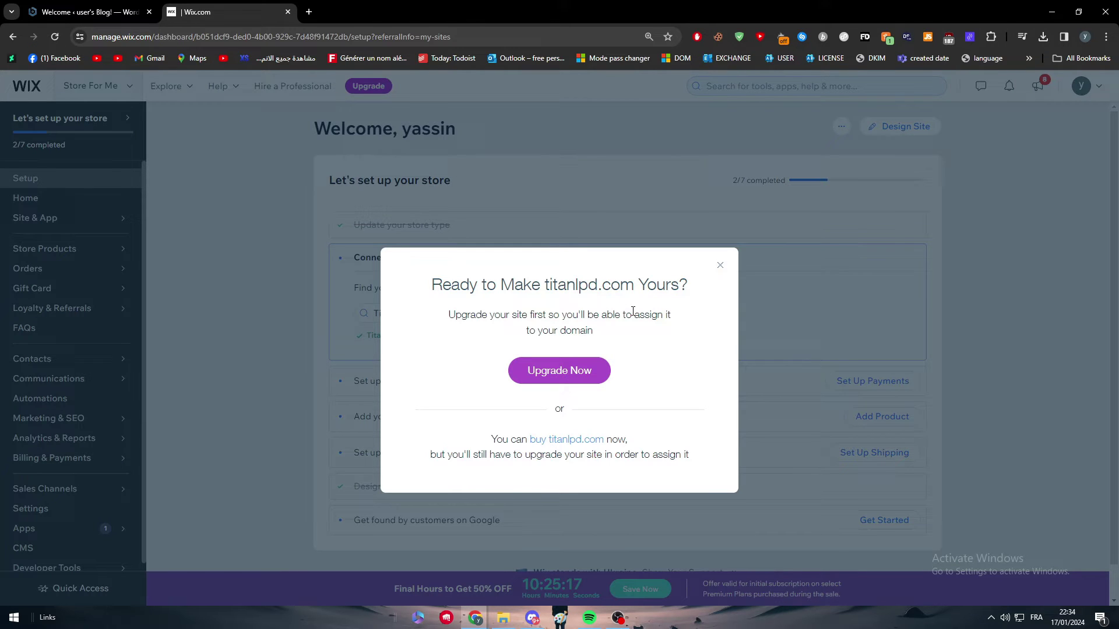
pyautogui.click(556, 441)
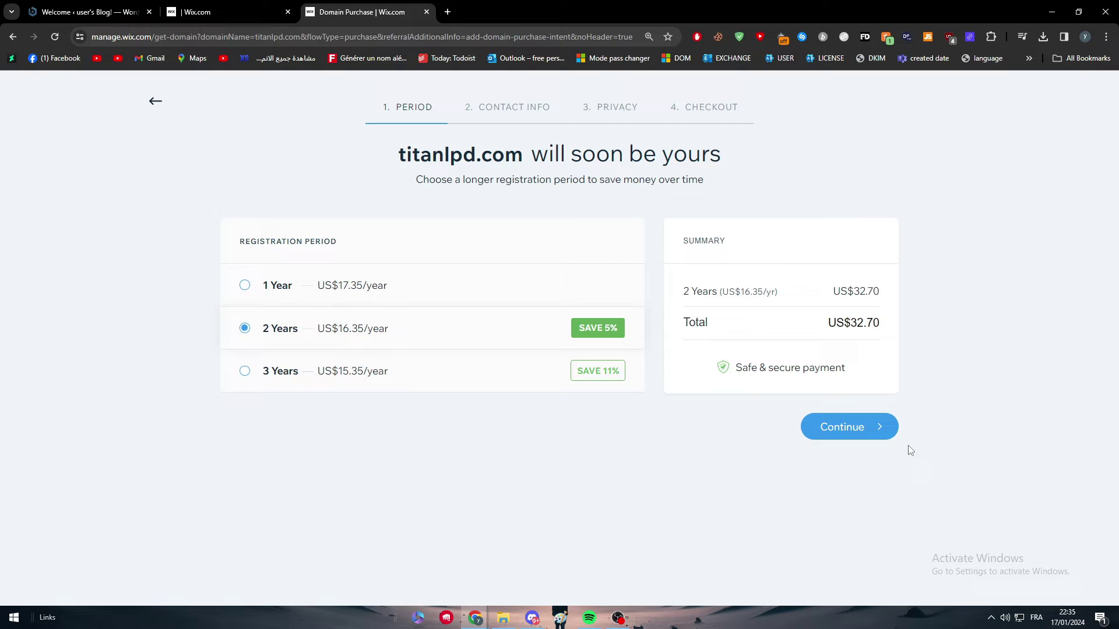
# Accept the 2-year titanlpd.com registration and continue to the Contact Info form
pyautogui.click(866, 425)
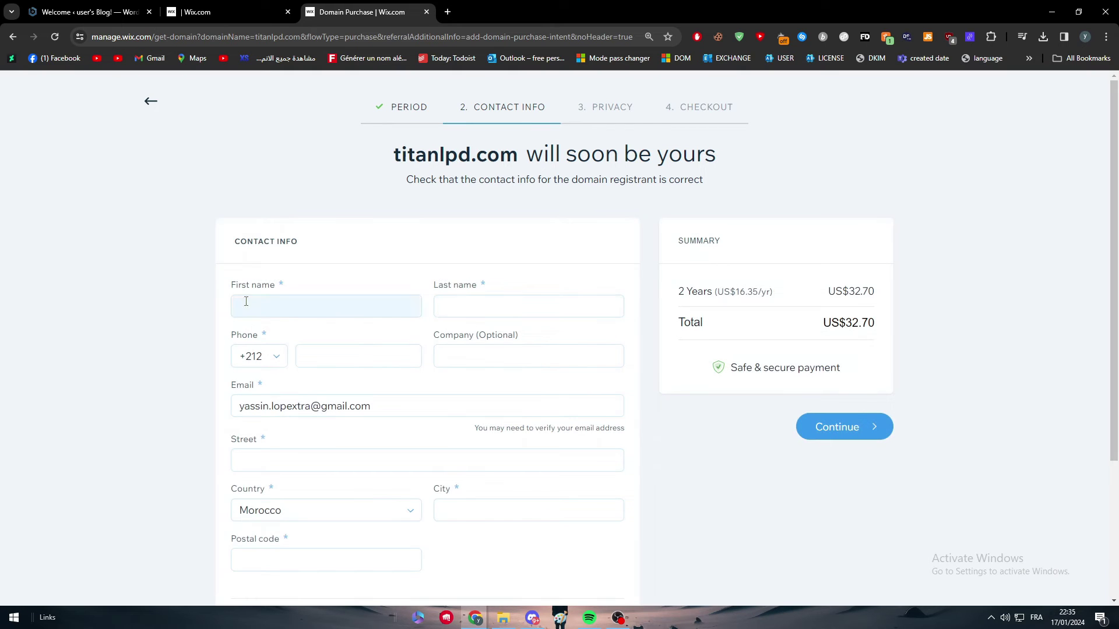
pyautogui.scroll(-3, 448, 254)
pyautogui.scroll(3, 414, 302)
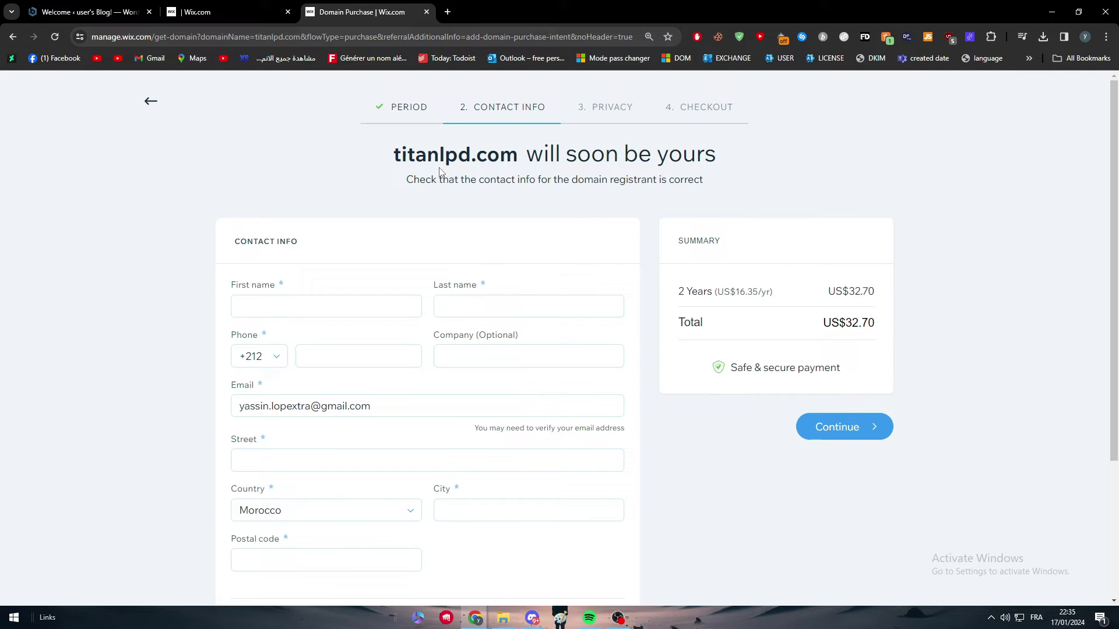
# Open wordpress.com in a new tab and preview the Tutorial 3 site
pyautogui.click(448, 12)
pyautogui.write('w')
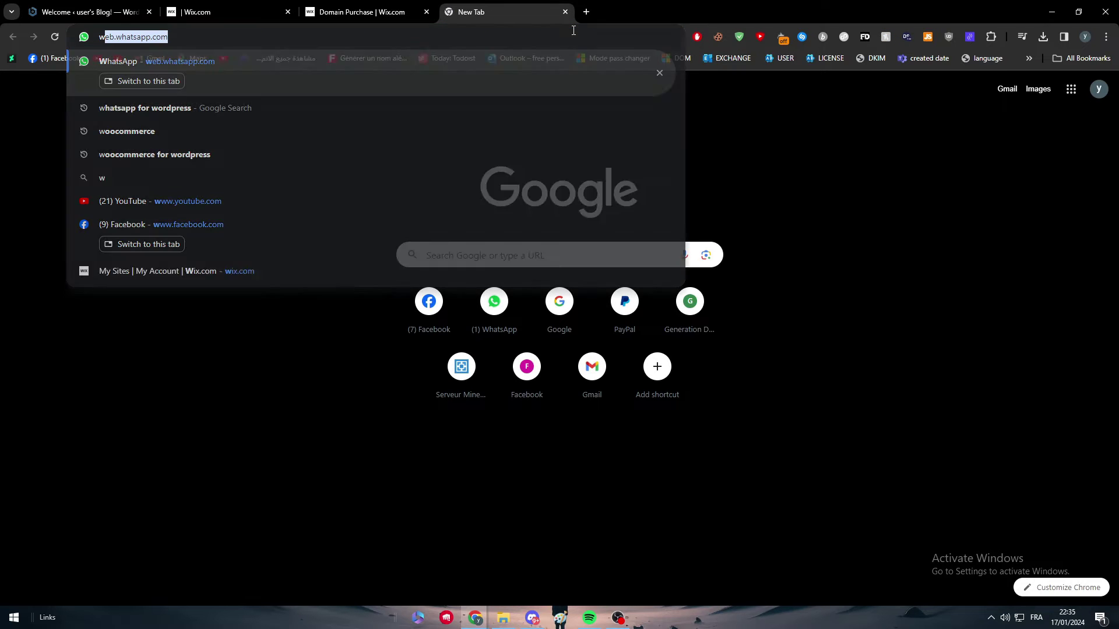
pyautogui.write('or')
pyautogui.press('Return')
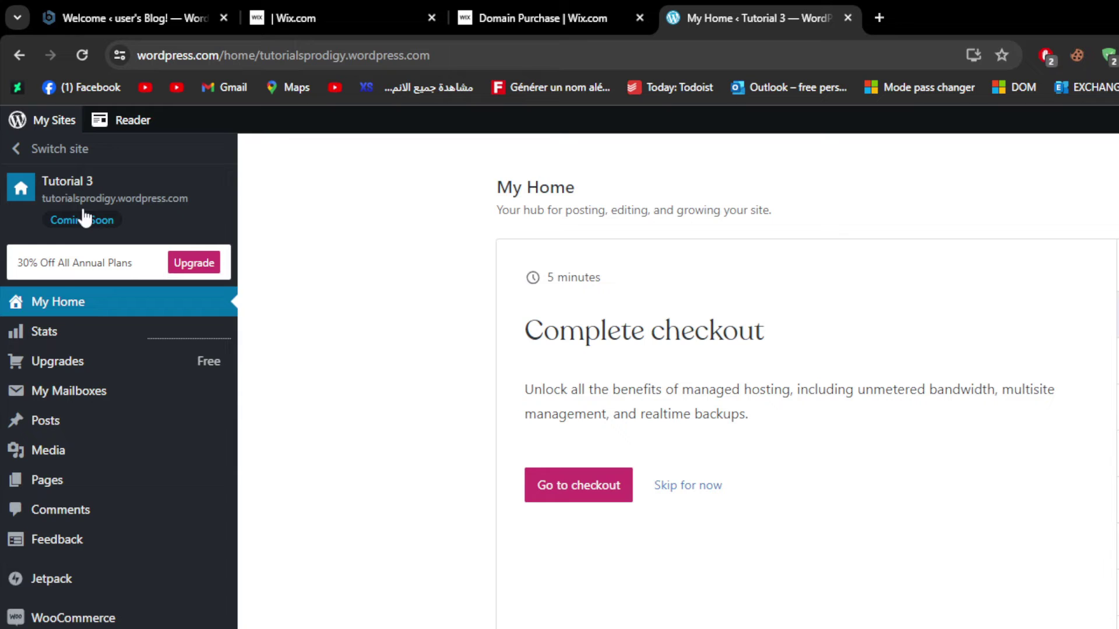
pyautogui.click(59, 139)
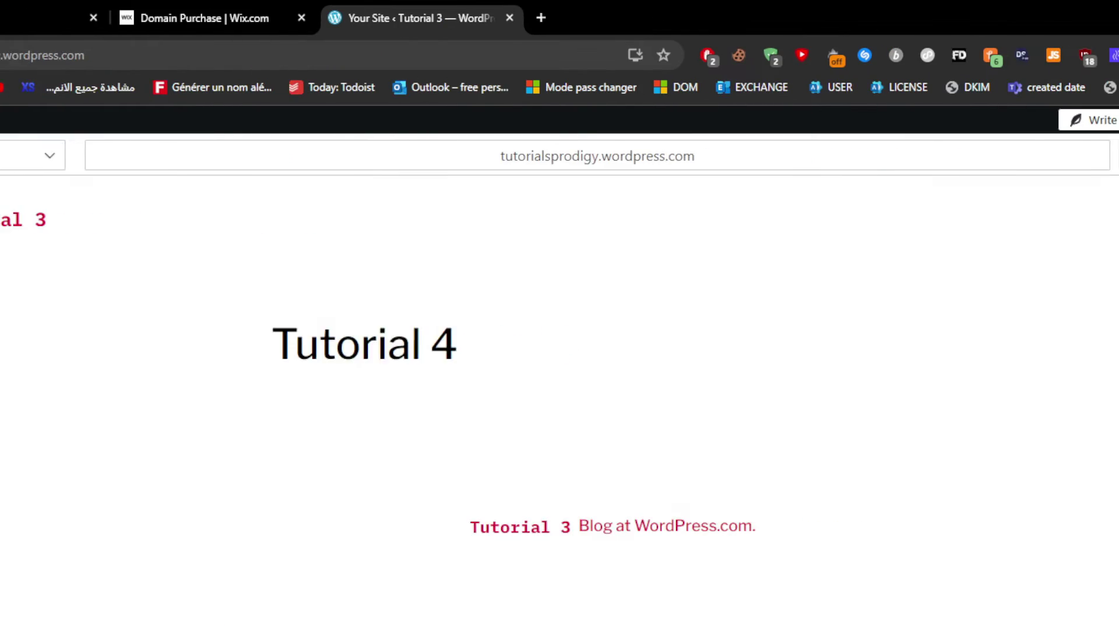
pyautogui.click(716, 159)
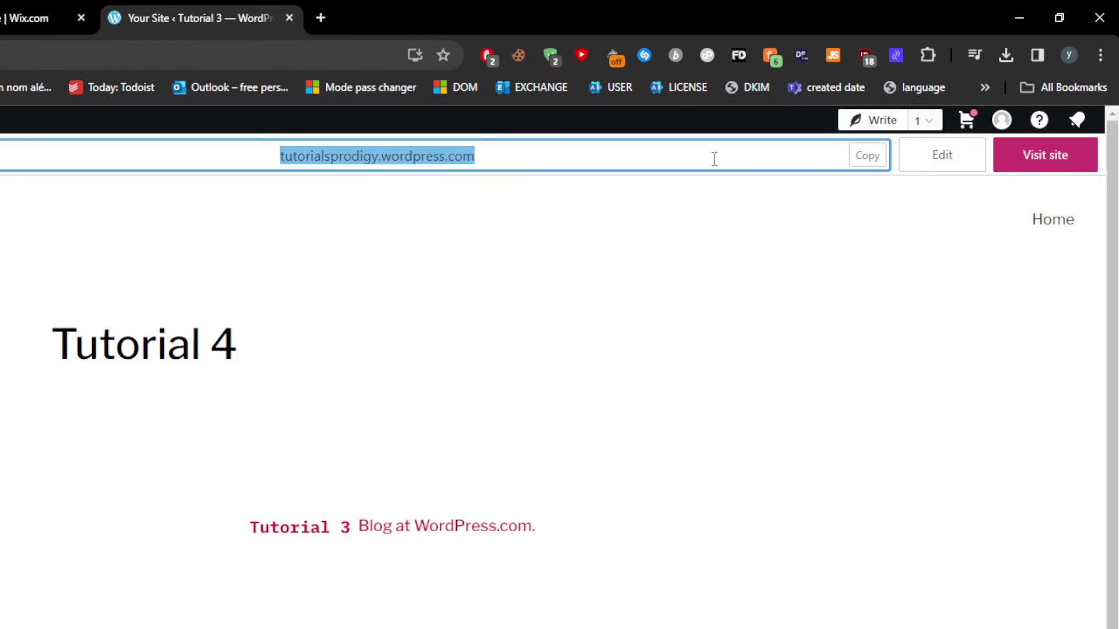
pyautogui.click(908, 167)
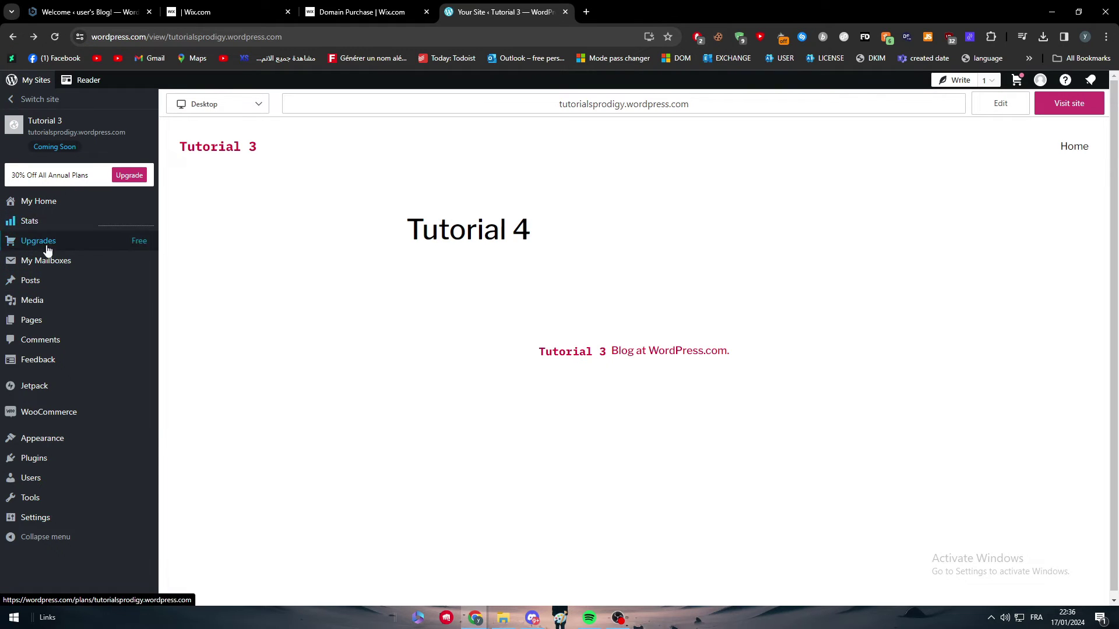
# From Settings, go to Add a domain > Use a domain I own, then back to domain search
pyautogui.click(68, 516)
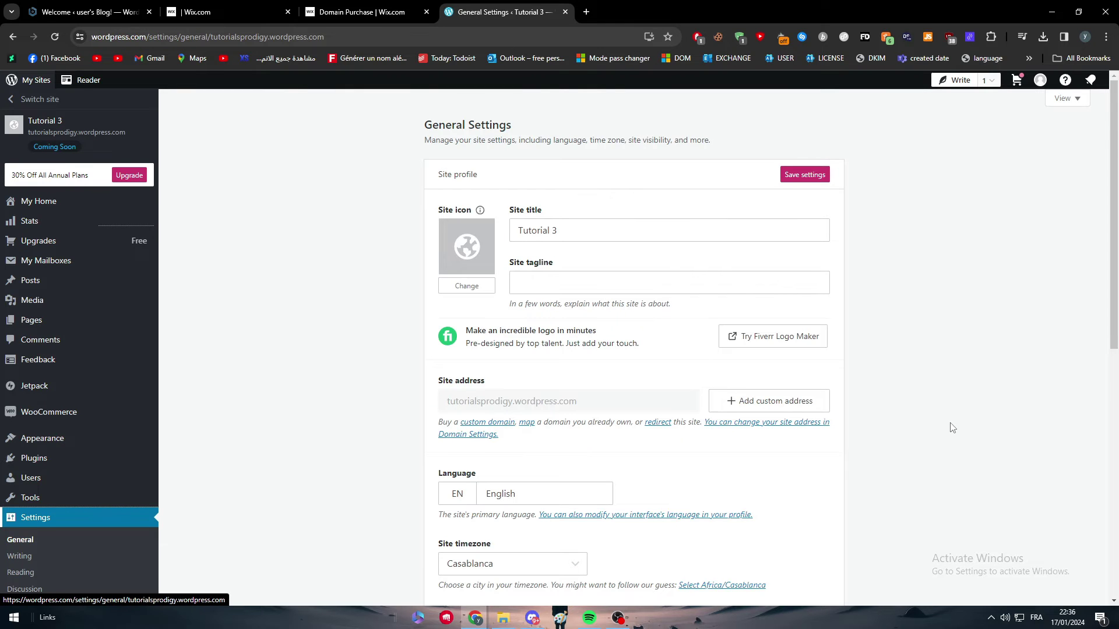
pyautogui.scroll(-1, 949, 425)
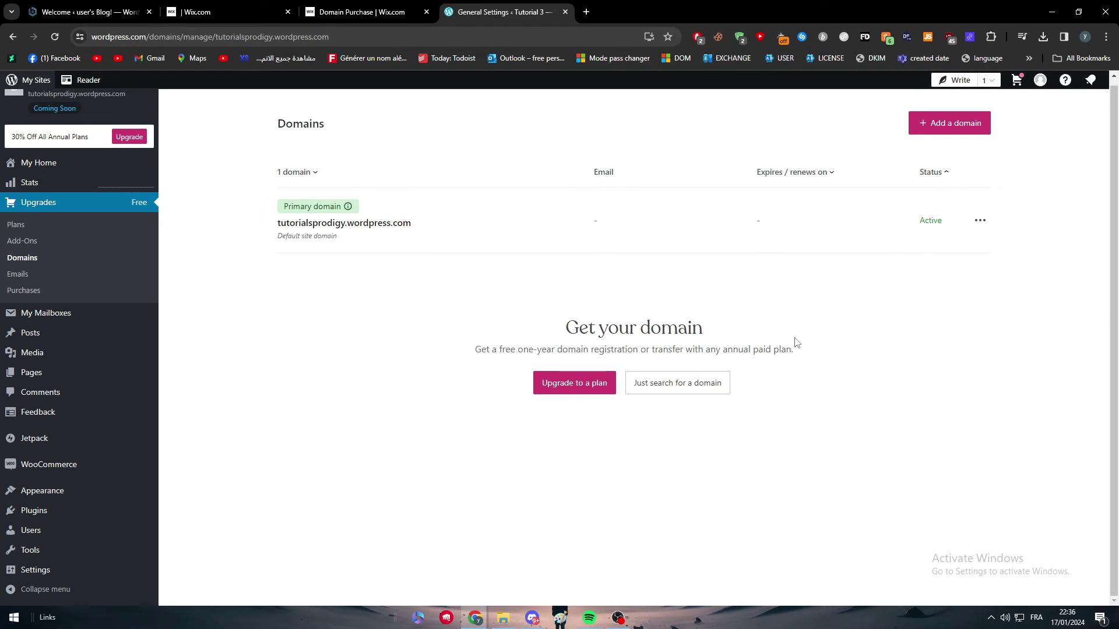
pyautogui.click(914, 129)
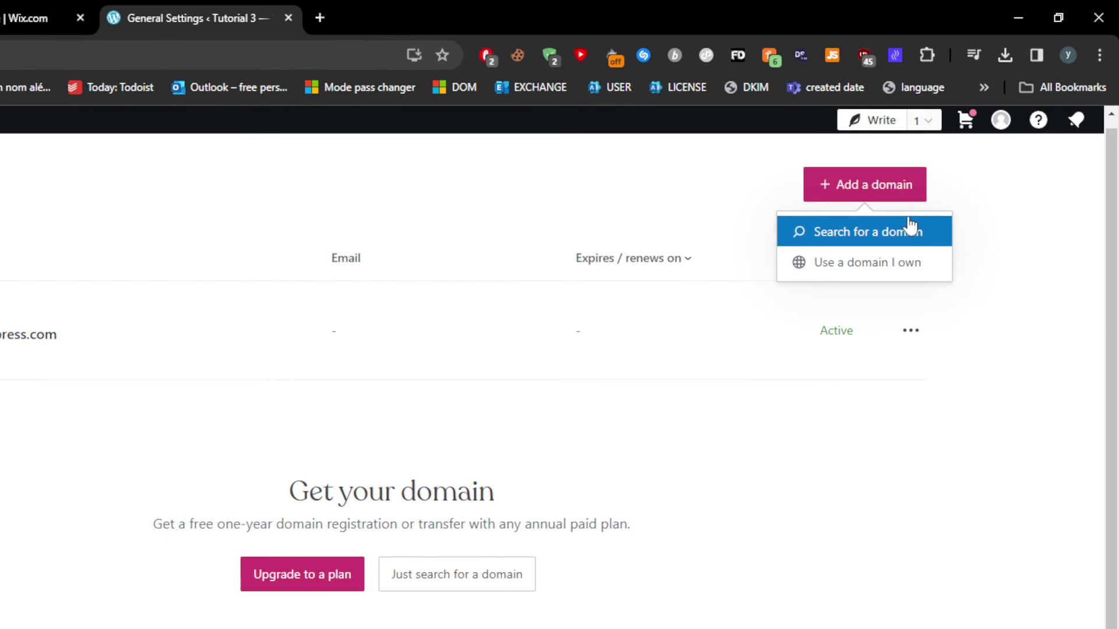
pyautogui.click(877, 266)
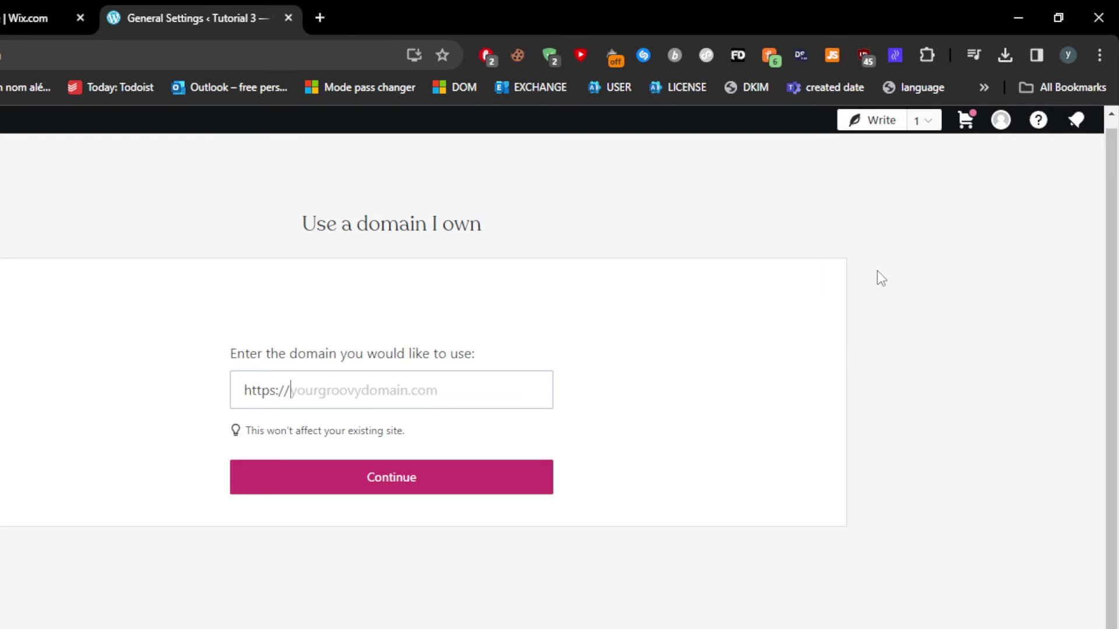
pyautogui.press('BackSpace')
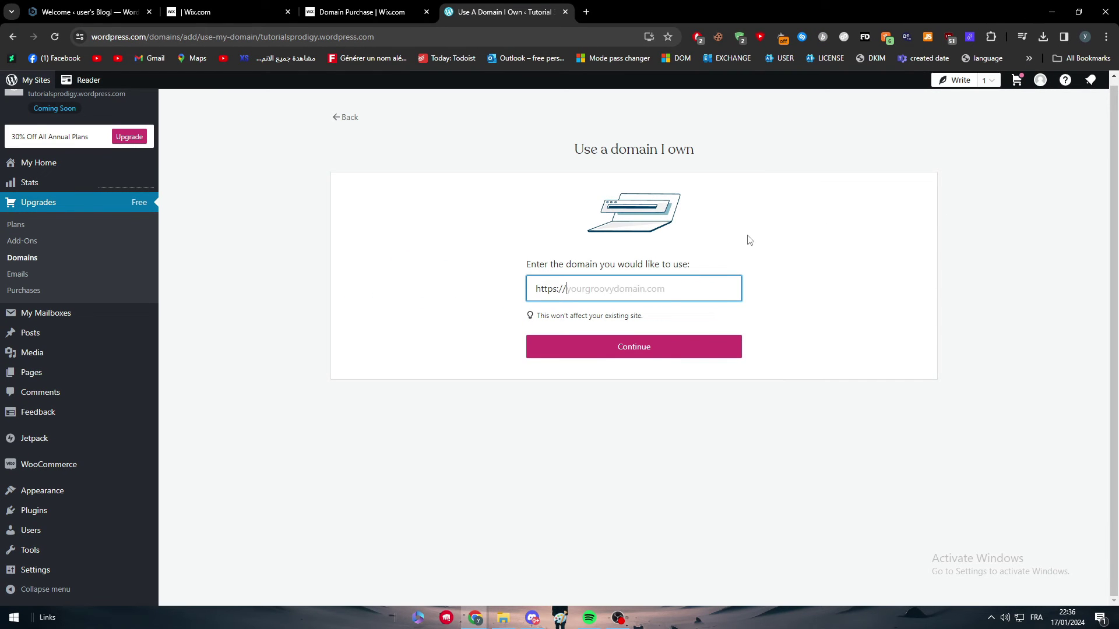
pyautogui.click(745, 240)
pyautogui.click(342, 119)
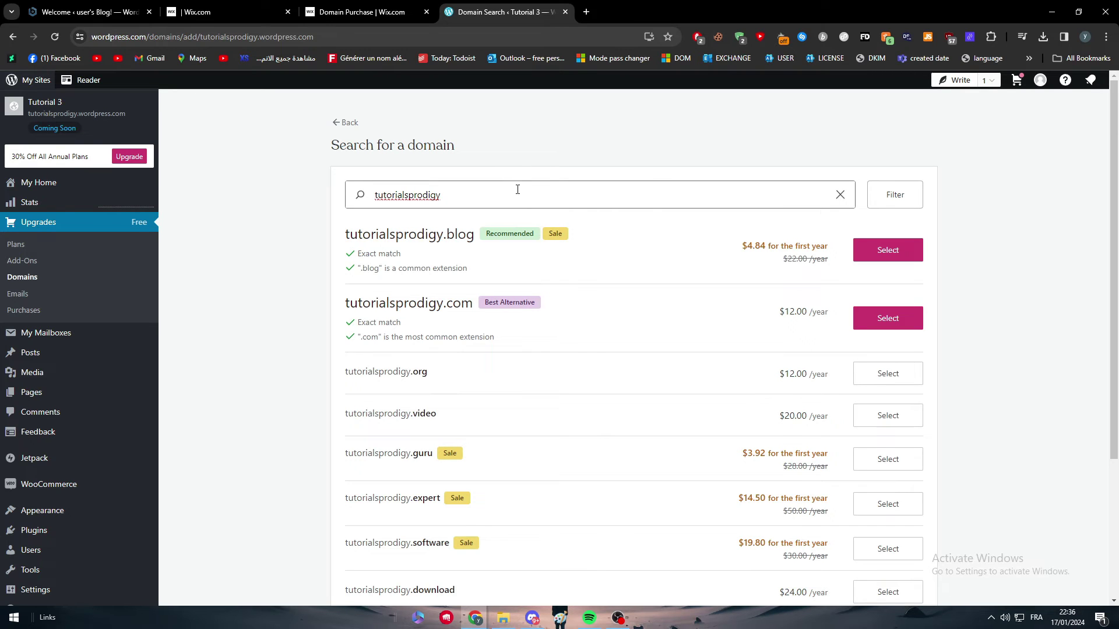
# Review the tutorialsprodigy results and send the Wix purchase back to its period step
pyautogui.moveTo(441, 195); pyautogui.dragTo(355, 197)
pyautogui.click(341, 202)
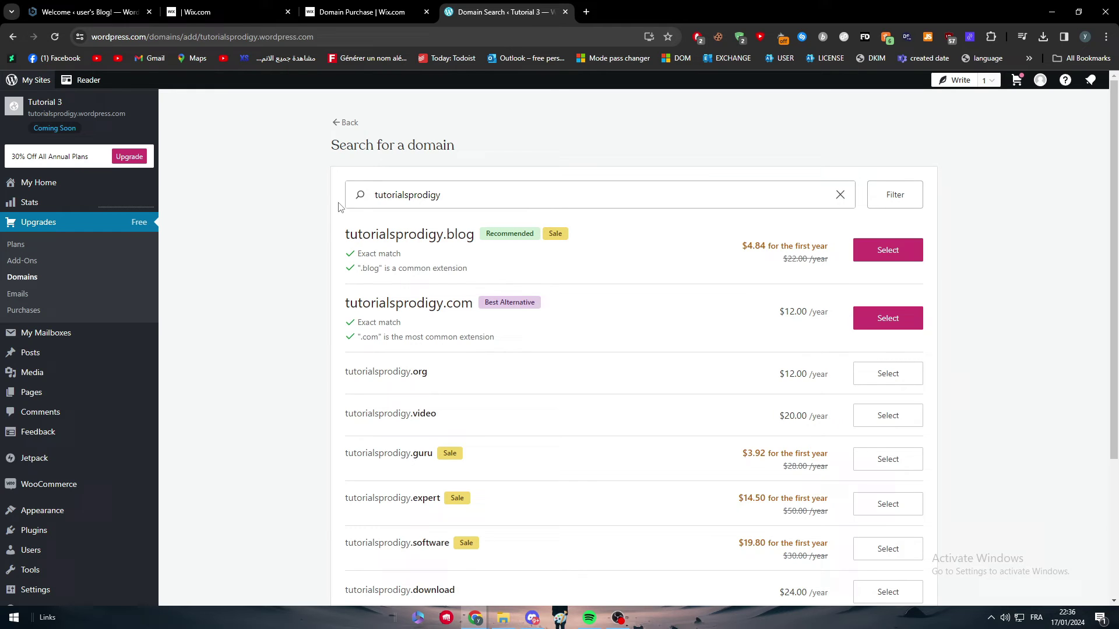
pyautogui.click(355, 8)
pyautogui.click(524, 7)
pyautogui.scroll(-2, 672, 360)
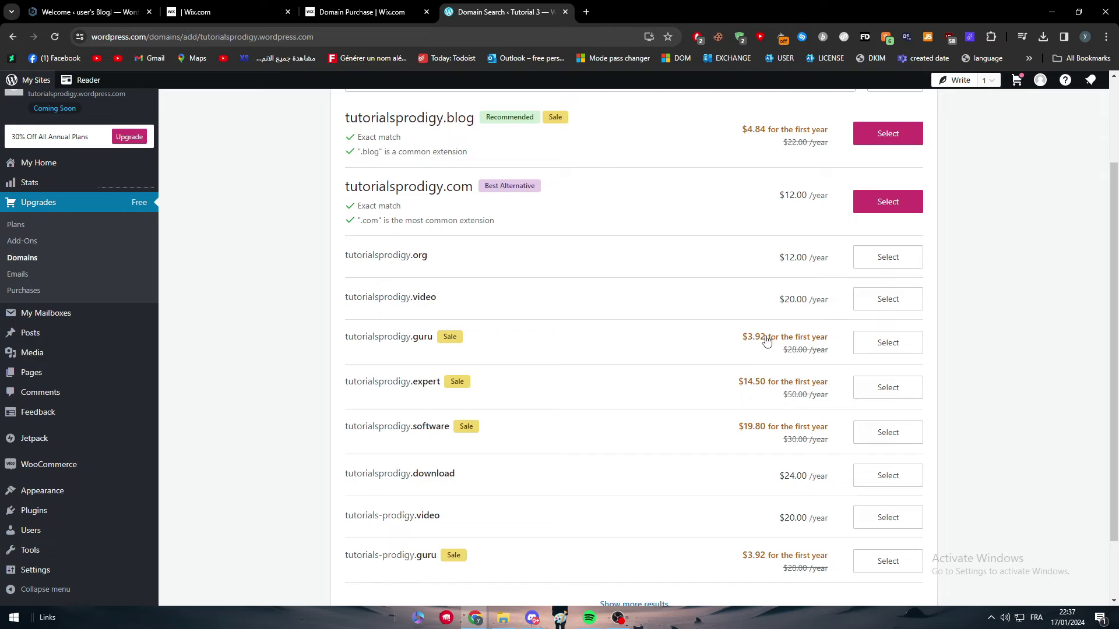
pyautogui.scroll(1, 764, 293)
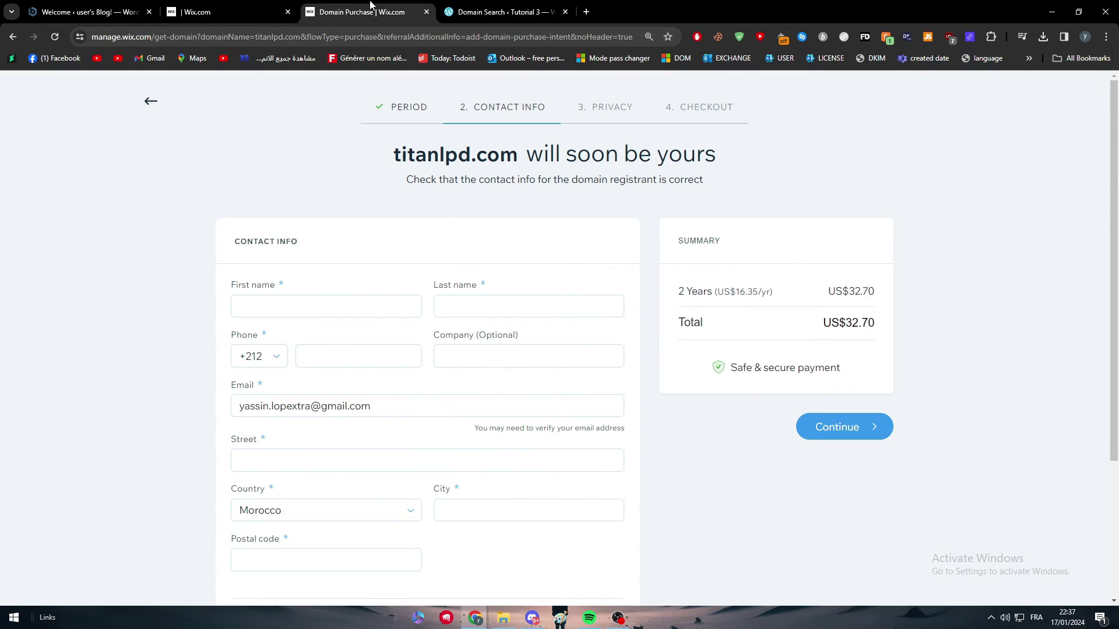
pyautogui.hotkey('ctrl', 'pageup')
pyautogui.click(411, 111)
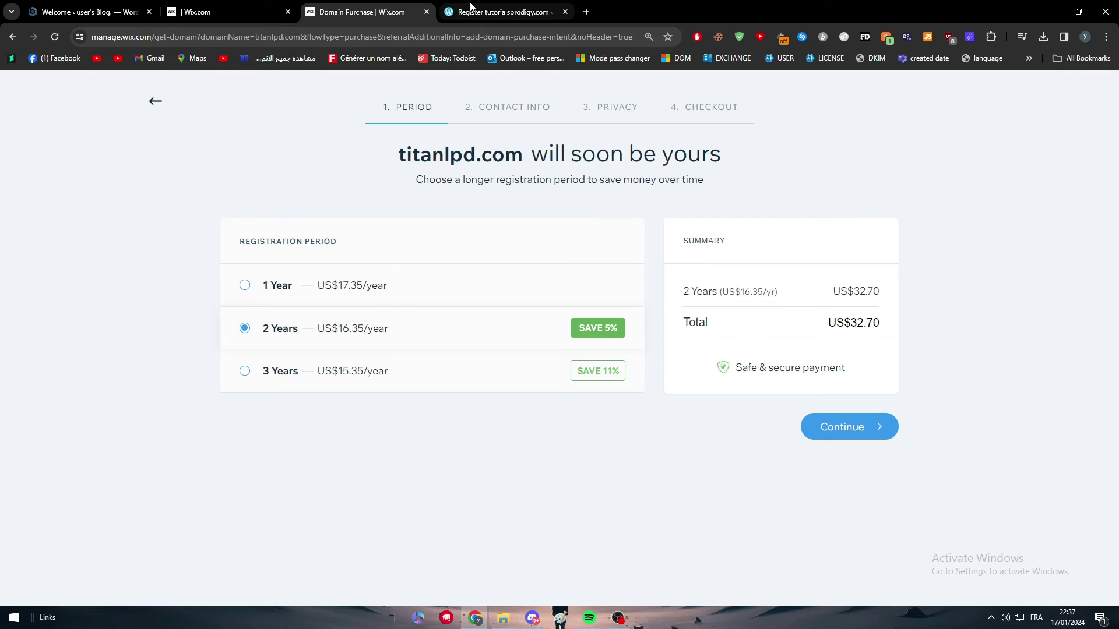
# Show the email plan prices monthly, then leave the offer for the tutorialsprodigy search
pyautogui.click(471, 8)
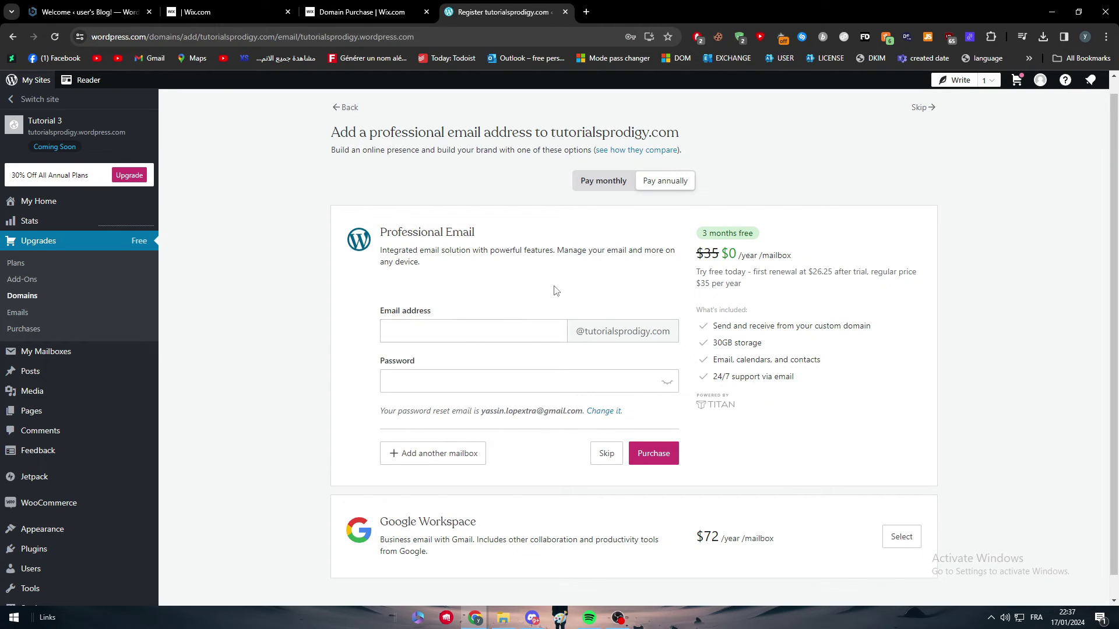
pyautogui.click(606, 183)
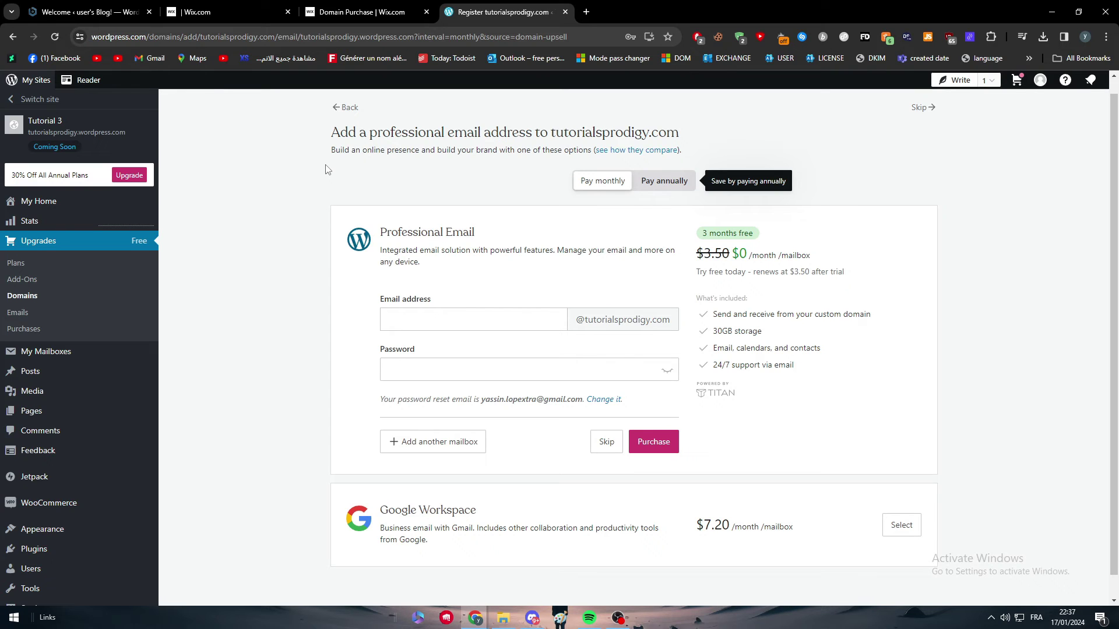
pyautogui.click(350, 109)
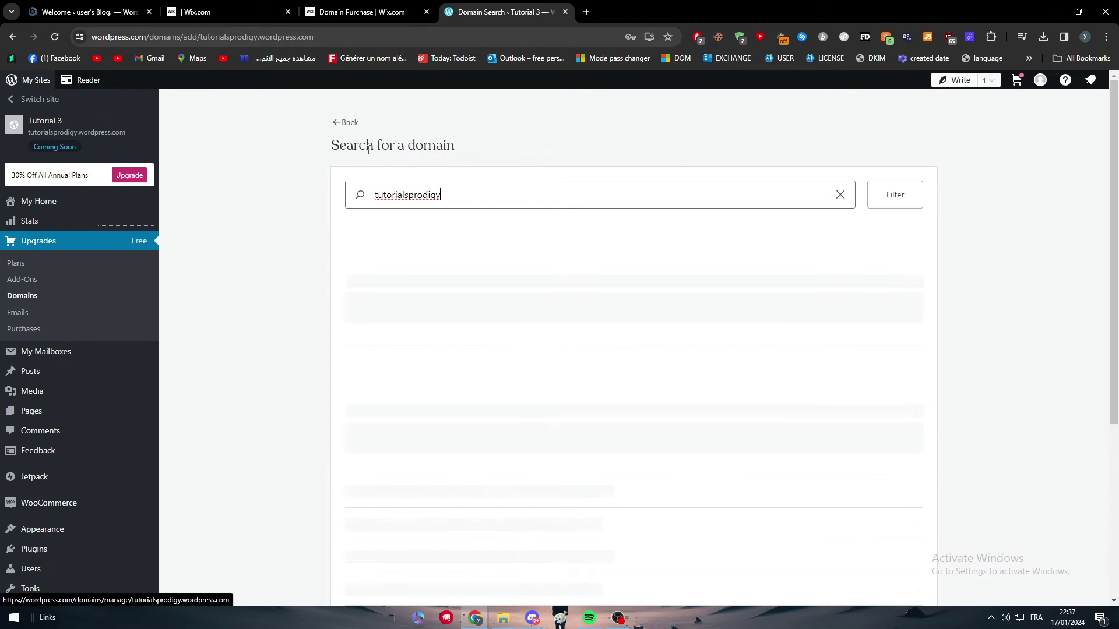
# On Use a domain I own, paste titanlpd.com copied from the Wix tab and check it
pyautogui.click(44, 295)
pyautogui.click(941, 130)
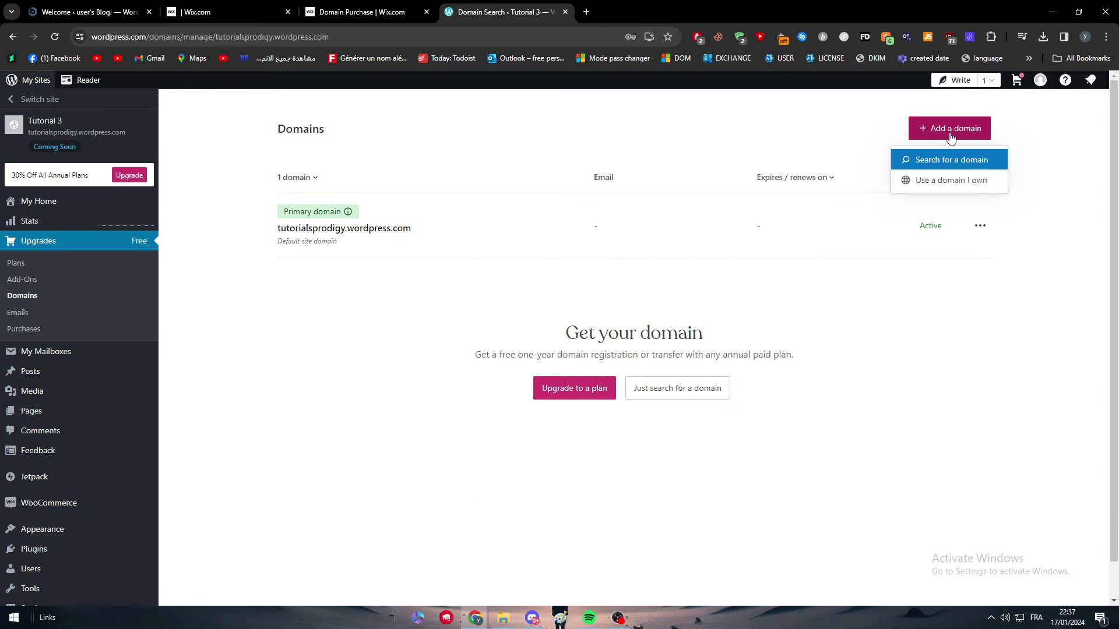
pyautogui.click(937, 186)
pyautogui.click(375, 20)
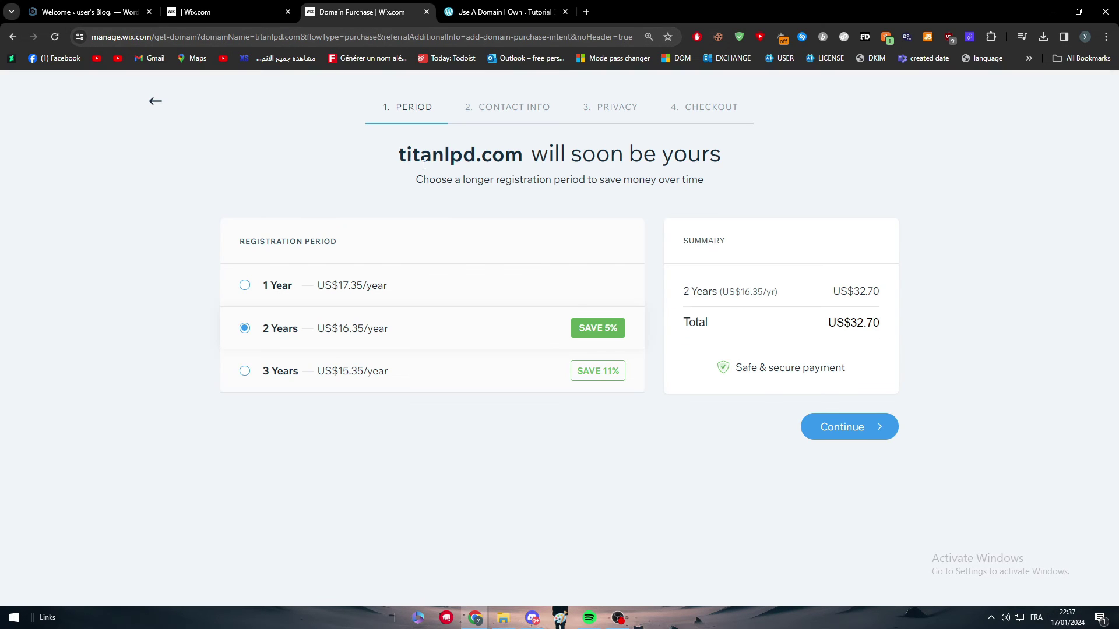
pyautogui.moveTo(522, 155); pyautogui.dragTo(398, 155)
pyautogui.hotkey('ctrl', 'c')
pyautogui.click(505, 11)
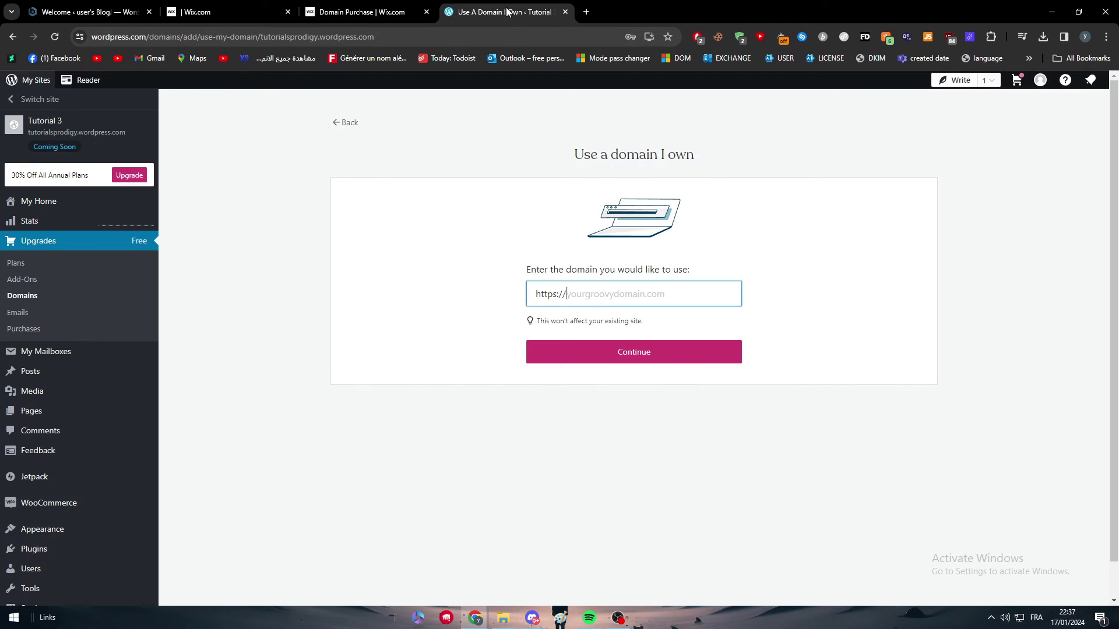
pyautogui.hotkey('ctrl', 'v')
pyautogui.click(591, 353)
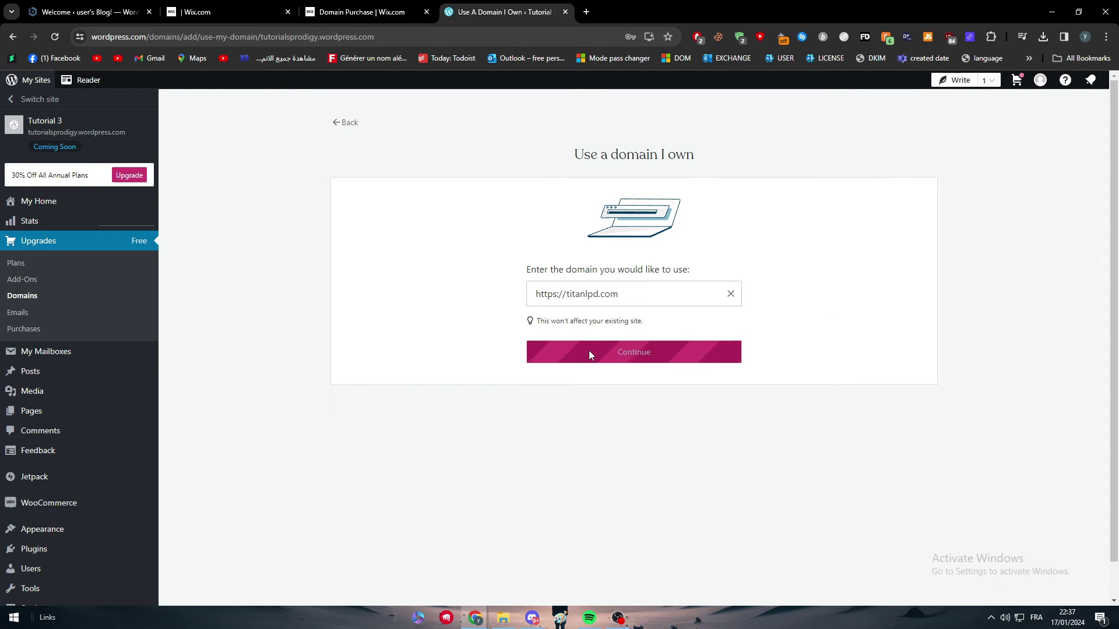
# Replace the domain with hespress.com and submit it
pyautogui.moveTo(599, 295); pyautogui.dragTo(618, 295)
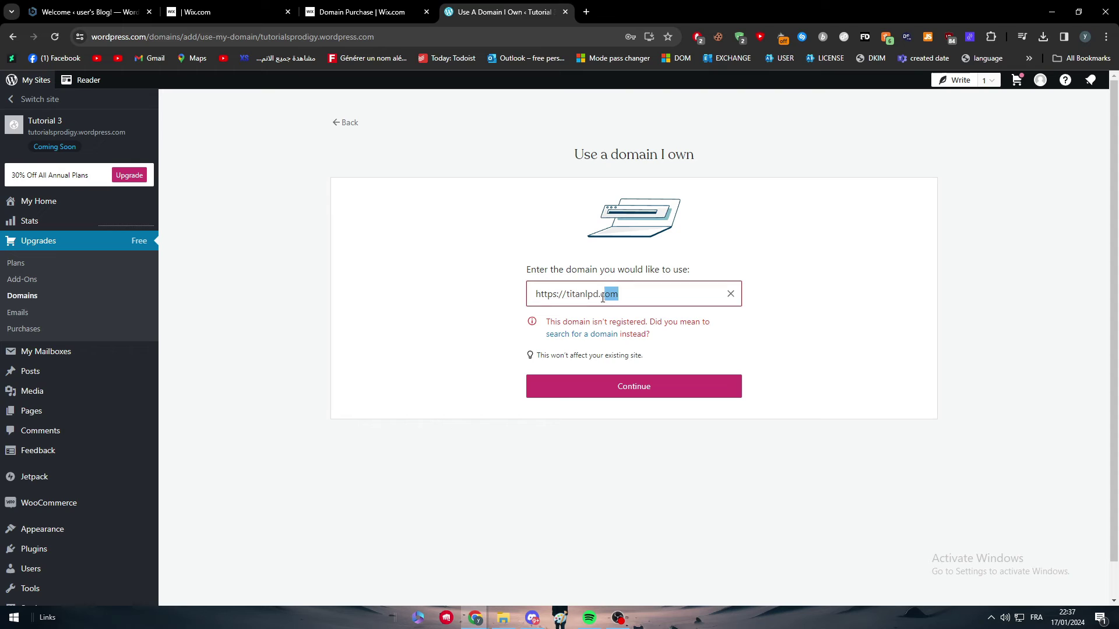
pyautogui.click(619, 295)
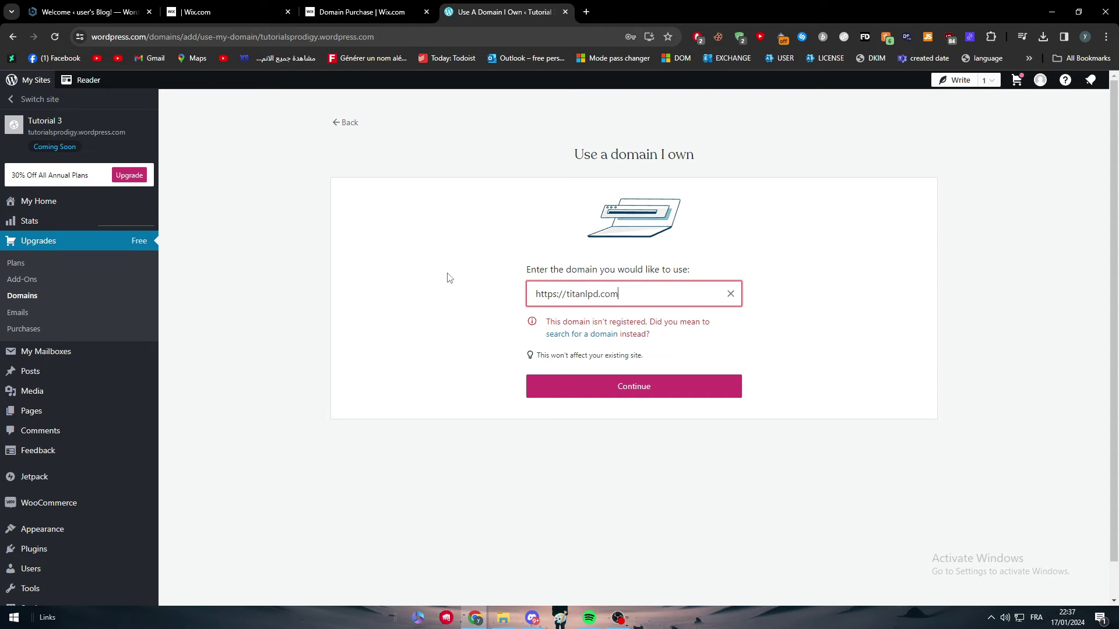
pyautogui.moveTo(600, 294); pyautogui.dragTo(567, 294)
pyautogui.write('hespress')
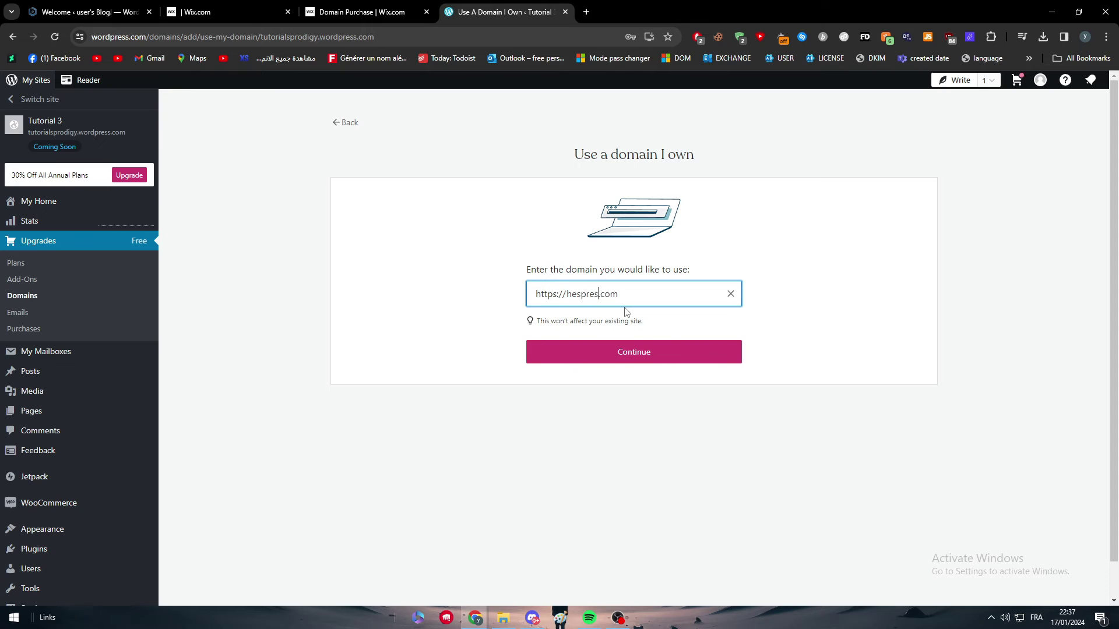
pyautogui.press('Return')
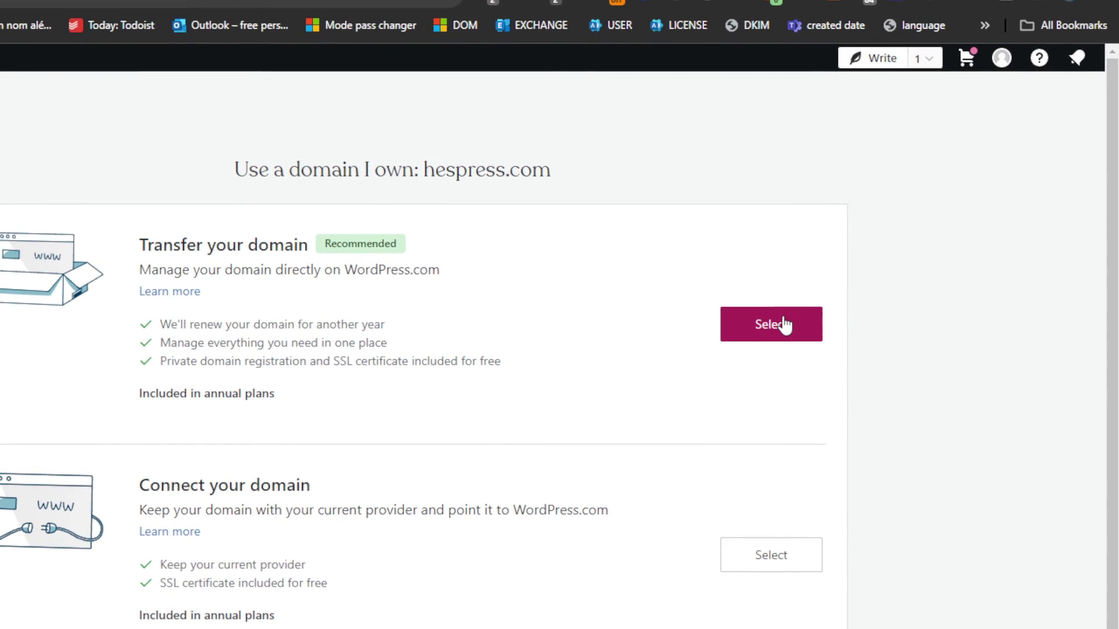
# Choose to transfer hespress.com and read the transfer instructions
pyautogui.click(783, 324)
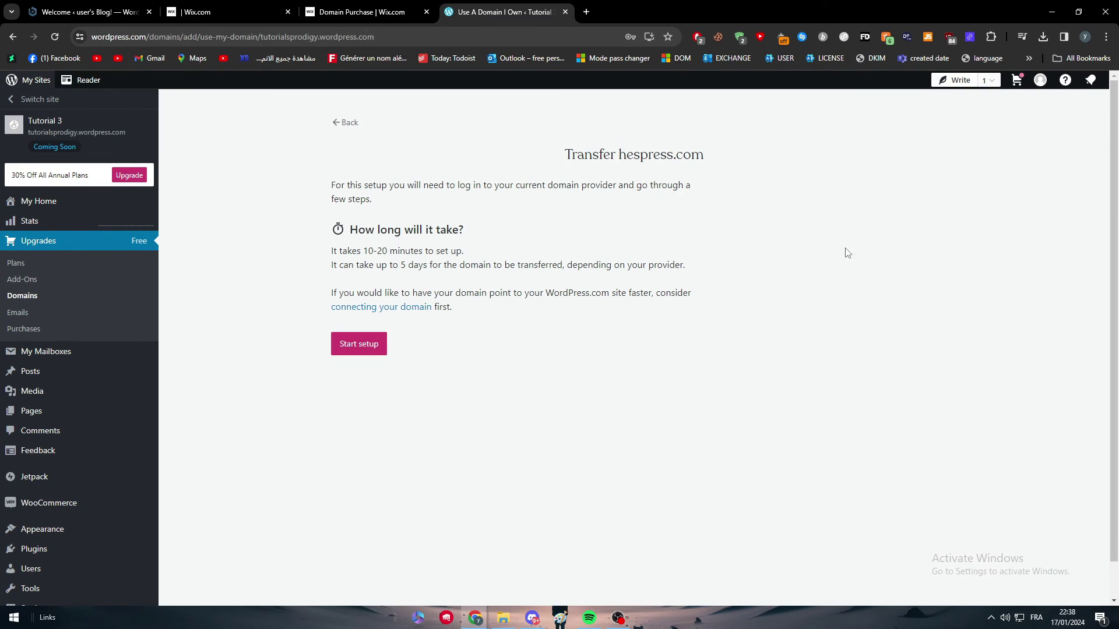
pyautogui.moveTo(314, 182); pyautogui.dragTo(558, 198)
pyautogui.click(429, 197)
# Confirm provider settings and domain unlock in the hespress.com transfer, then back out to the options
pyautogui.click(360, 346)
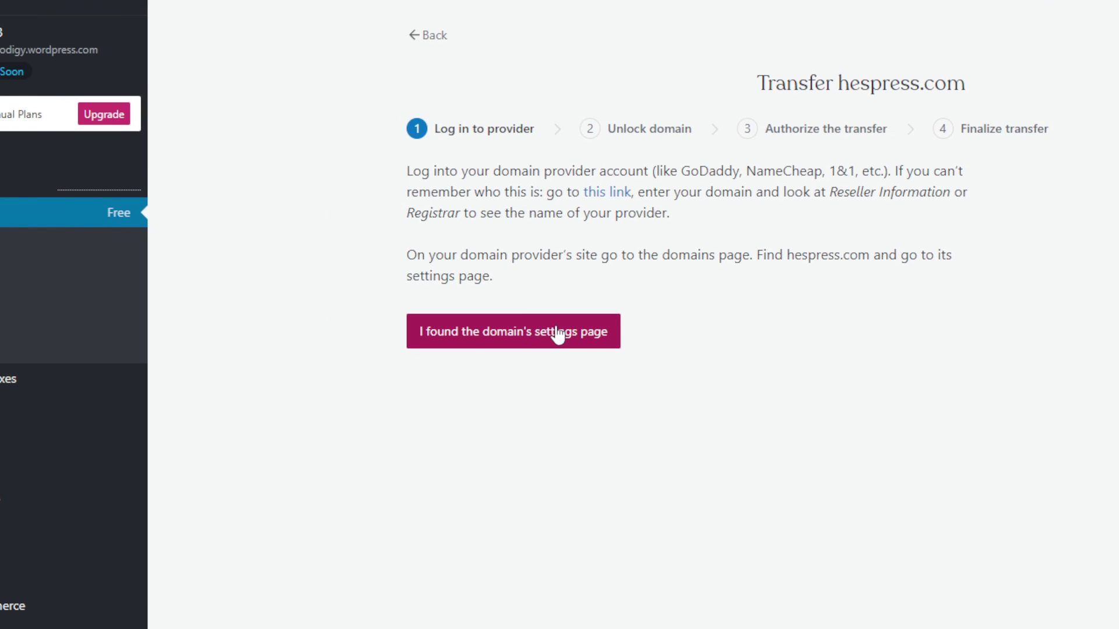
pyautogui.click(557, 335)
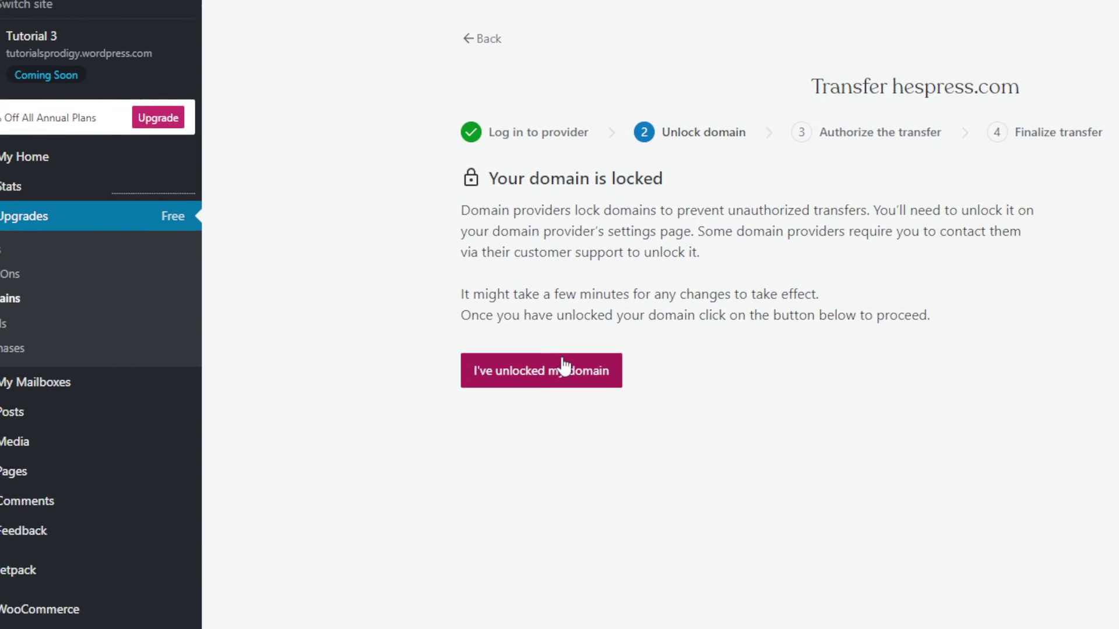
pyautogui.click(563, 367)
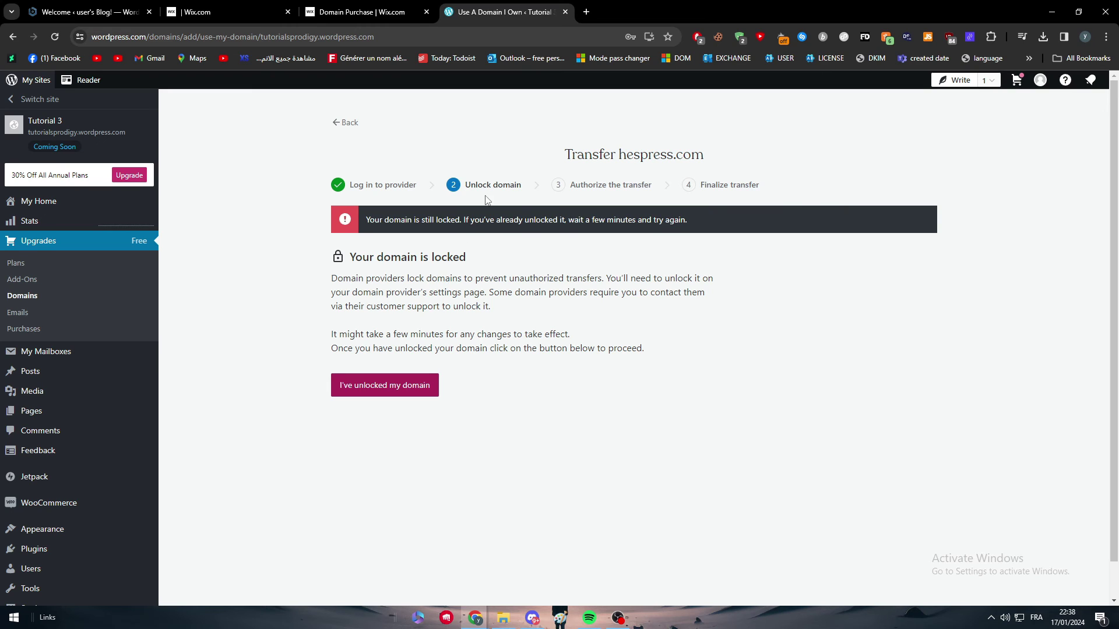
pyautogui.click(354, 123)
pyautogui.click(344, 124)
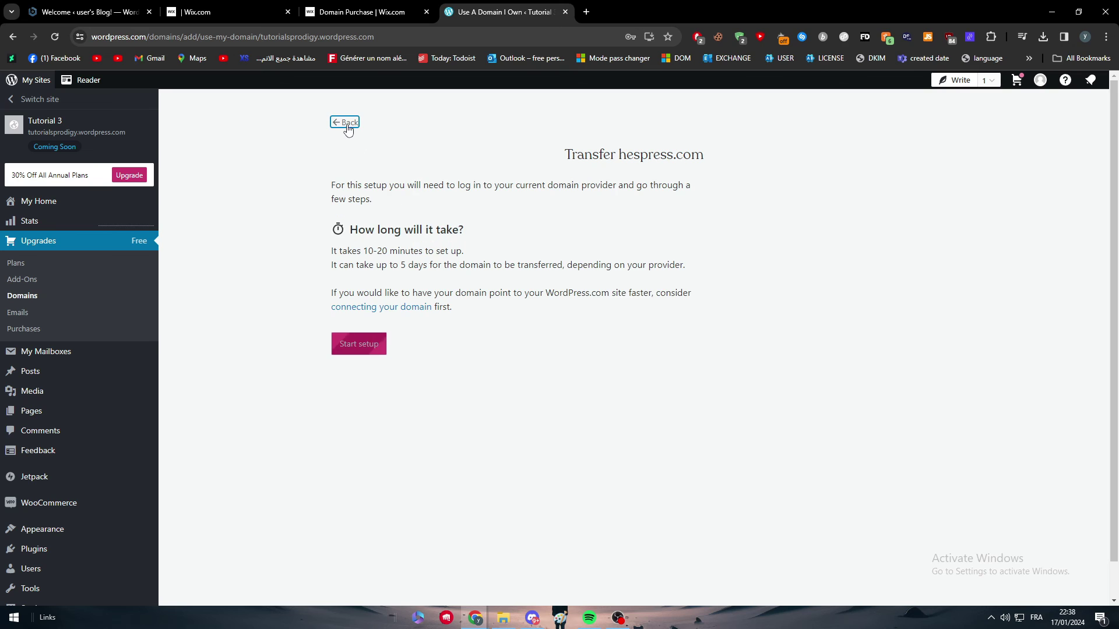
pyautogui.click(342, 124)
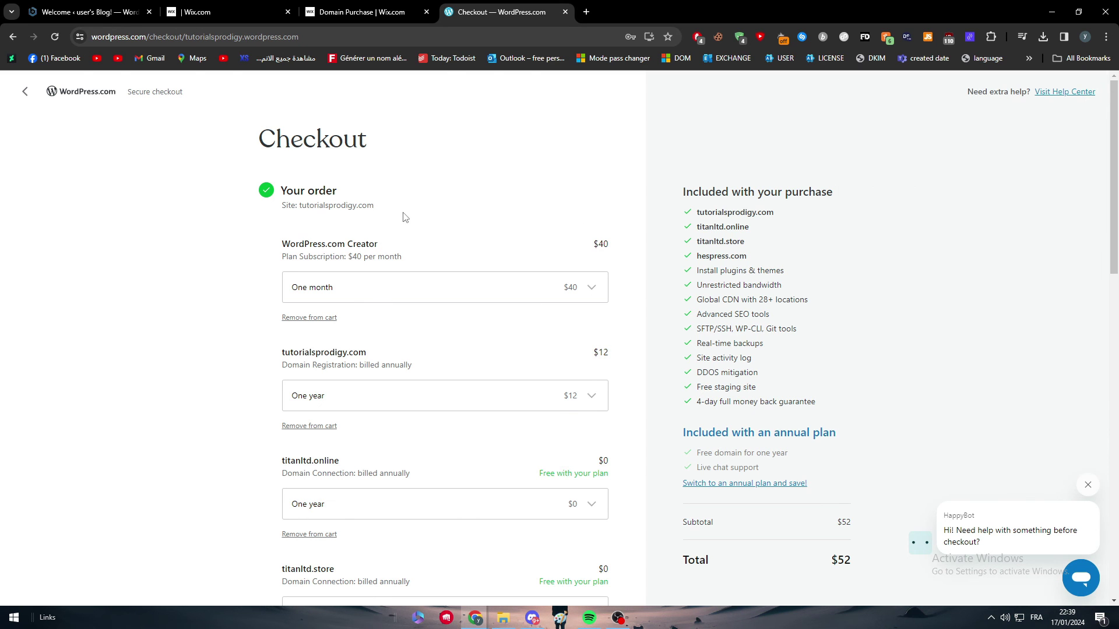
# Review the checkout and remove the WordPress.com Creator plan from the cart
pyautogui.scroll(-2, 374, 240)
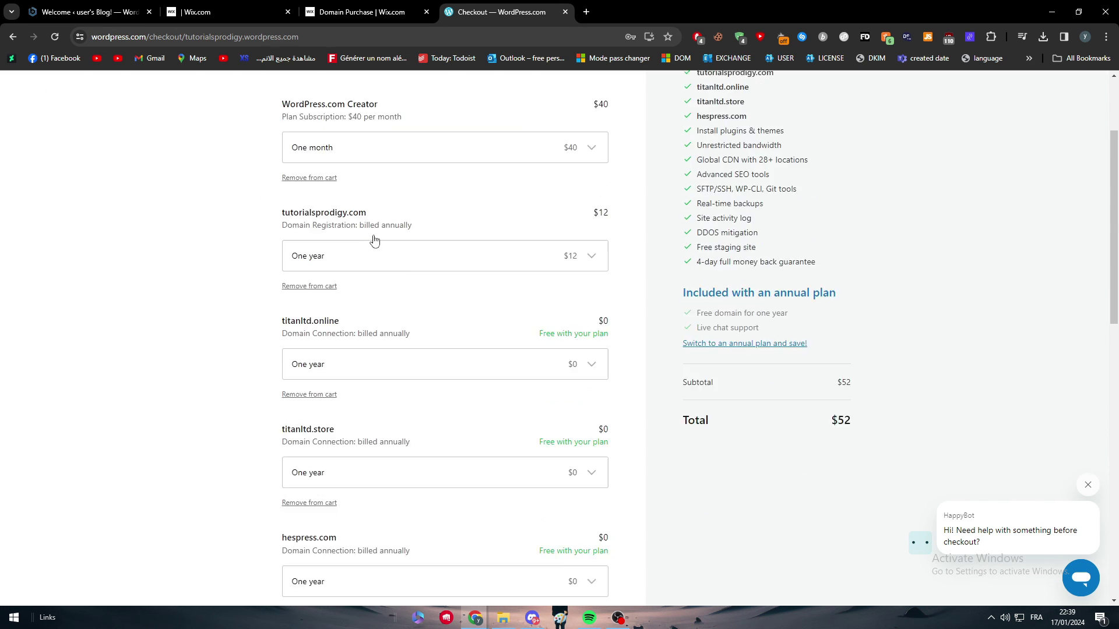
pyautogui.scroll(-10, 374, 241)
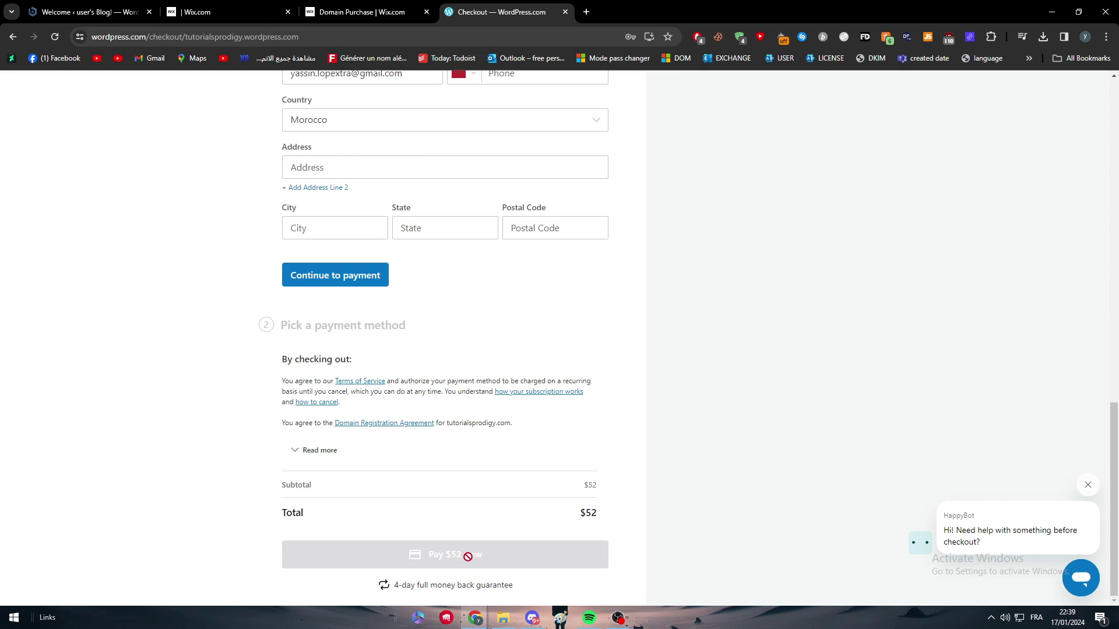
pyautogui.scroll(10, 764, 495)
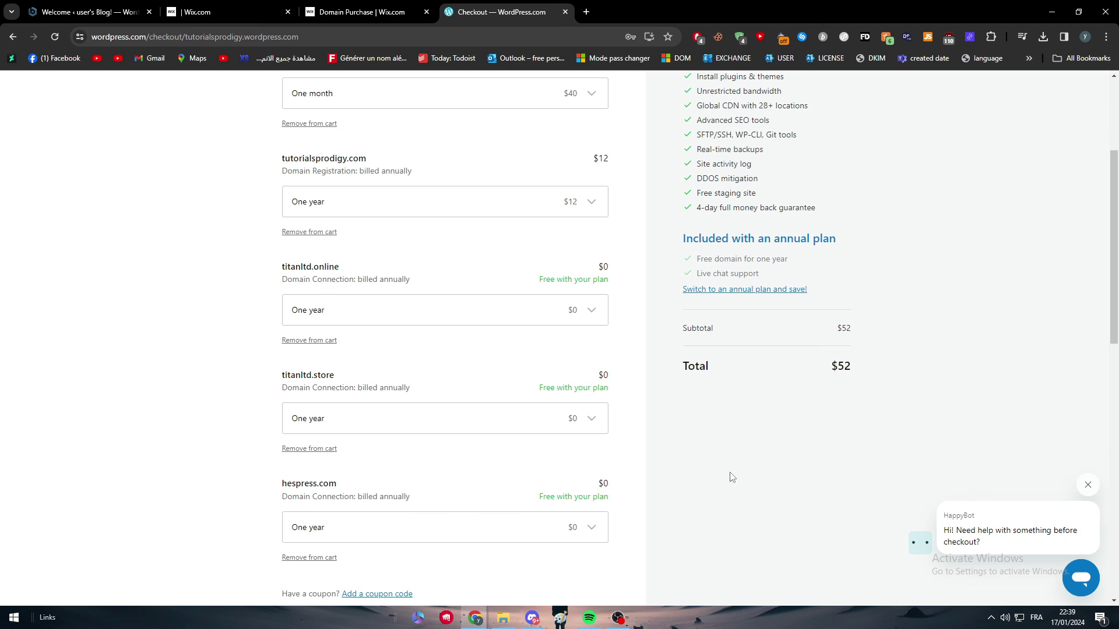
pyautogui.scroll(3, 714, 471)
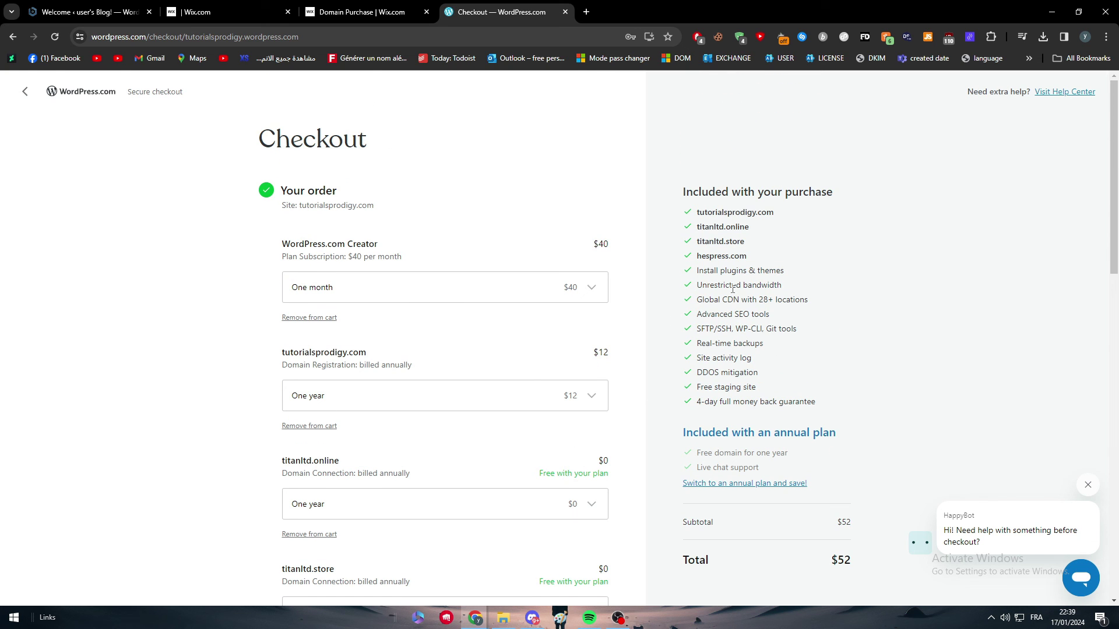
pyautogui.click(317, 319)
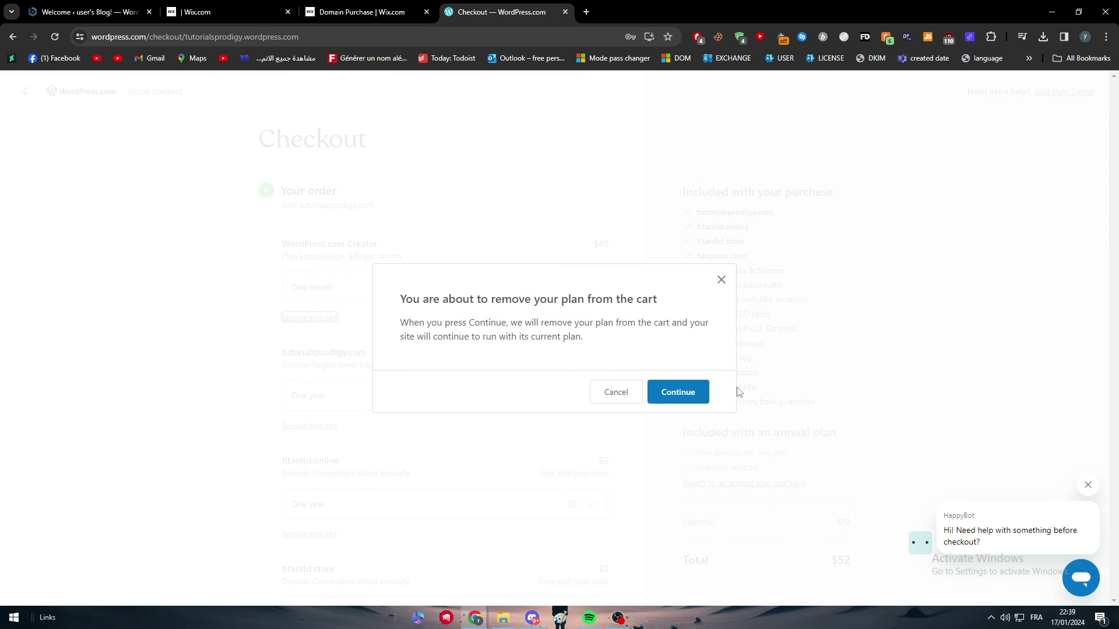
pyautogui.click(684, 391)
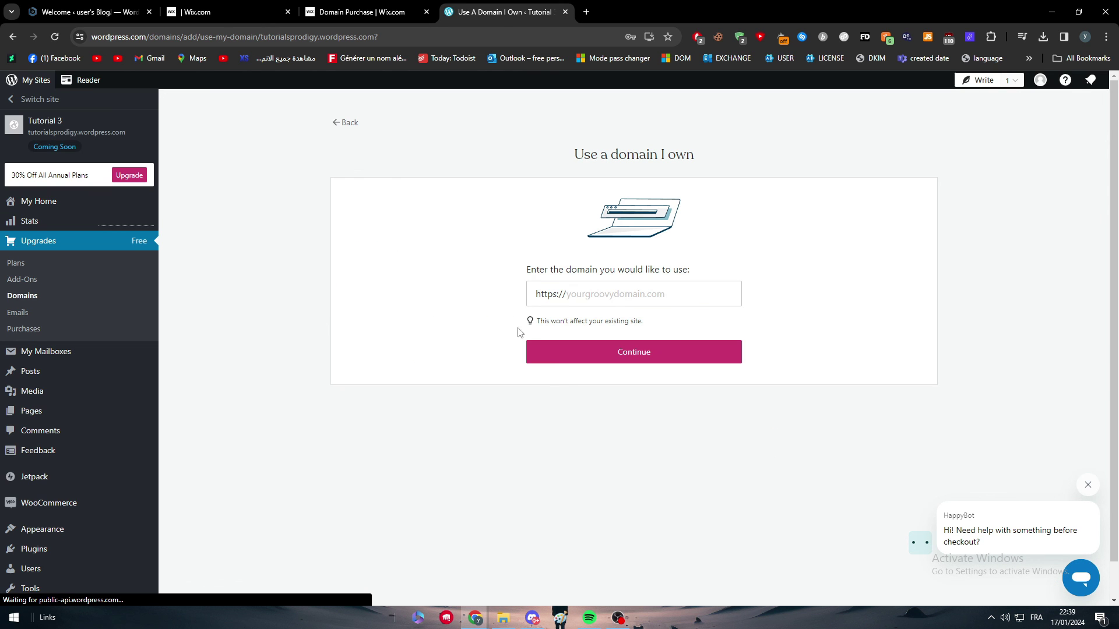